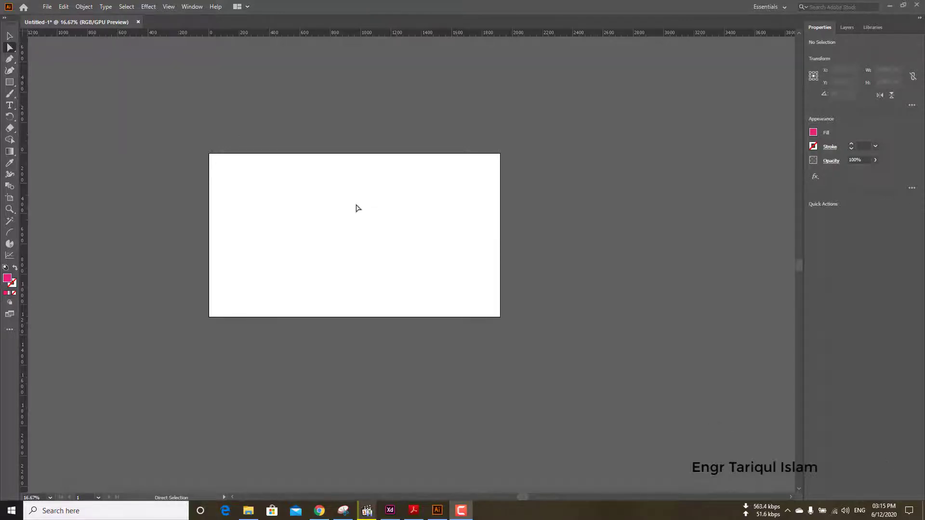
# Zoom out and back in on the blank Untitled-1 artboard
pyautogui.scroll(3, 324, 214)
pyautogui.scroll(-4, 324, 215)
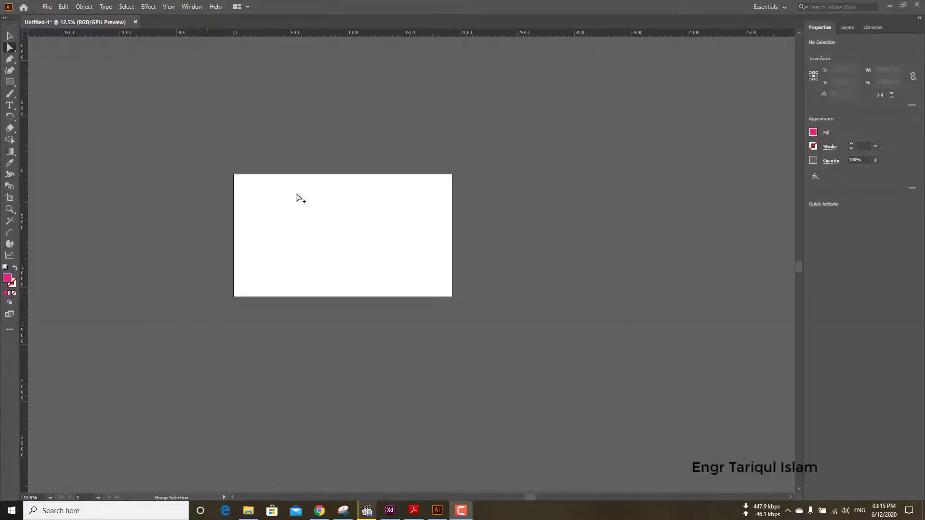
# Create a new document from the 1920×1080 px Web-Large preset on the Web tab
pyautogui.click(47, 6)
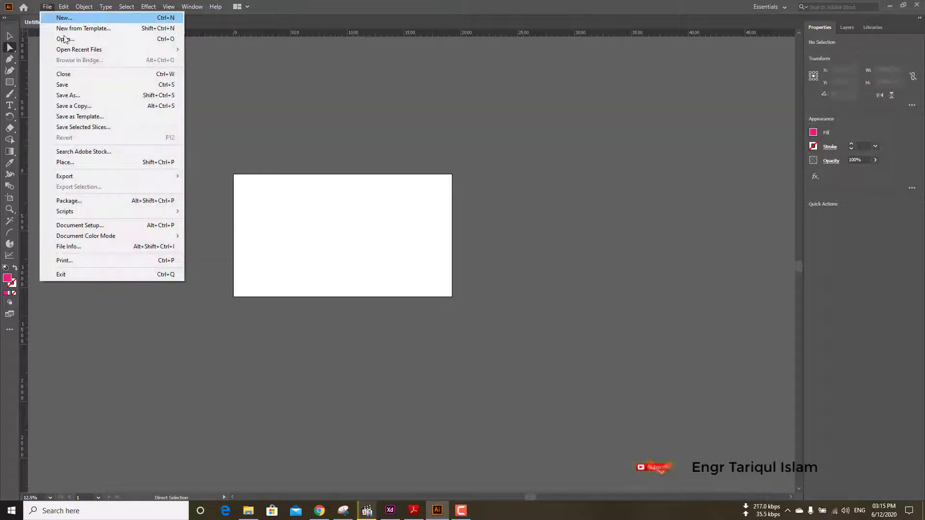
pyautogui.click(83, 21)
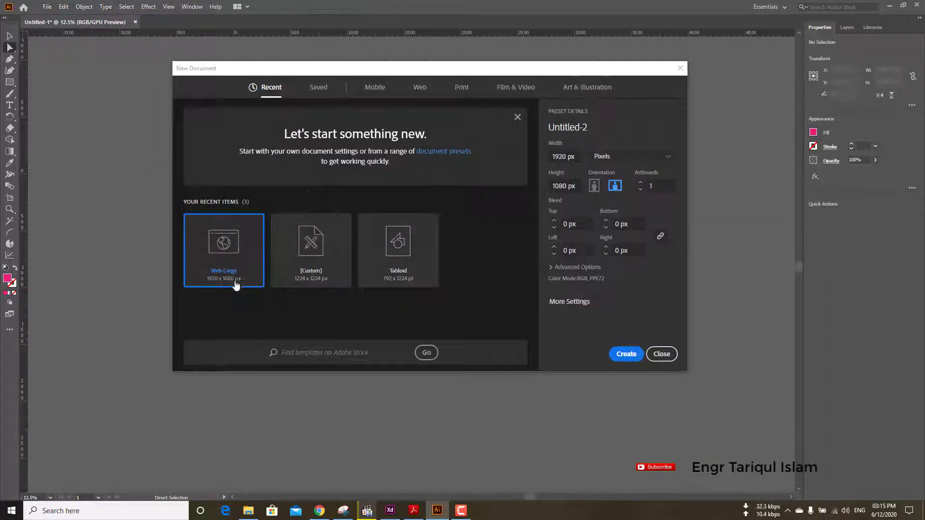
pyautogui.doubleClick(236, 282)
pyautogui.click(421, 91)
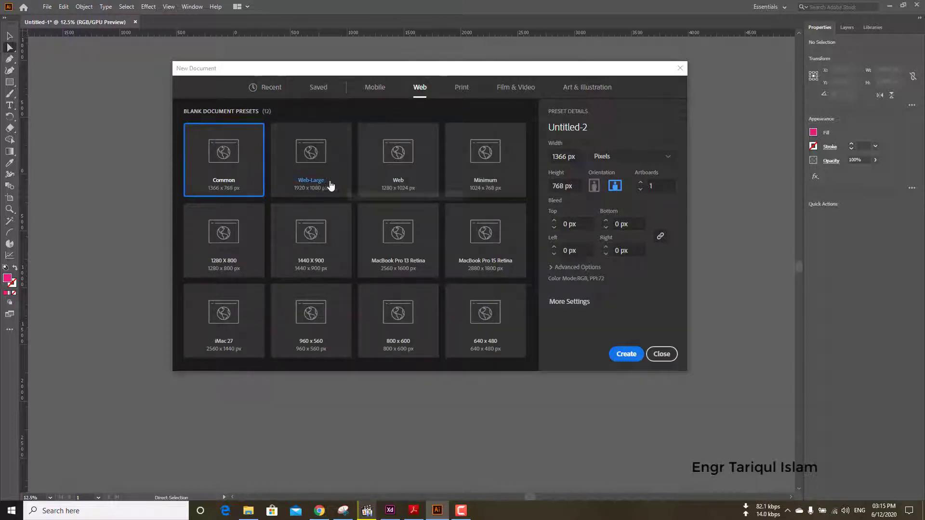
pyautogui.click(306, 173)
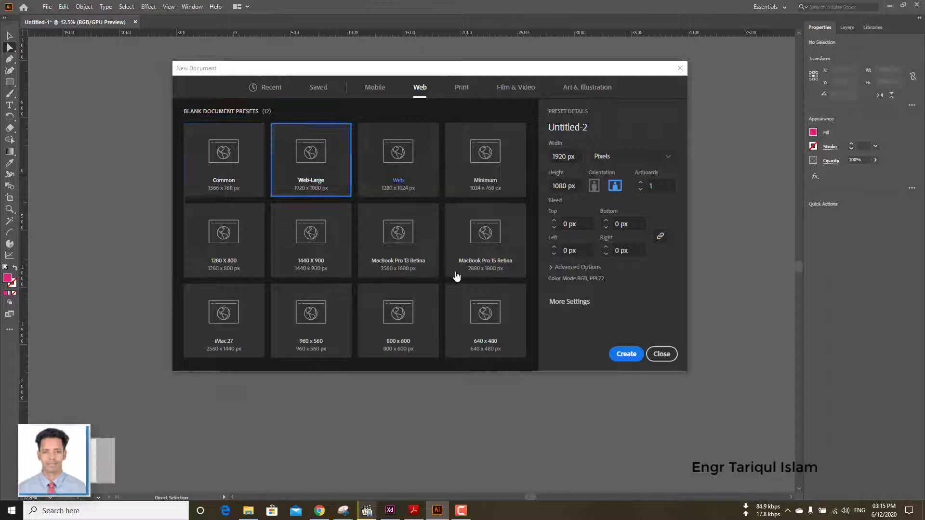
pyautogui.click(614, 356)
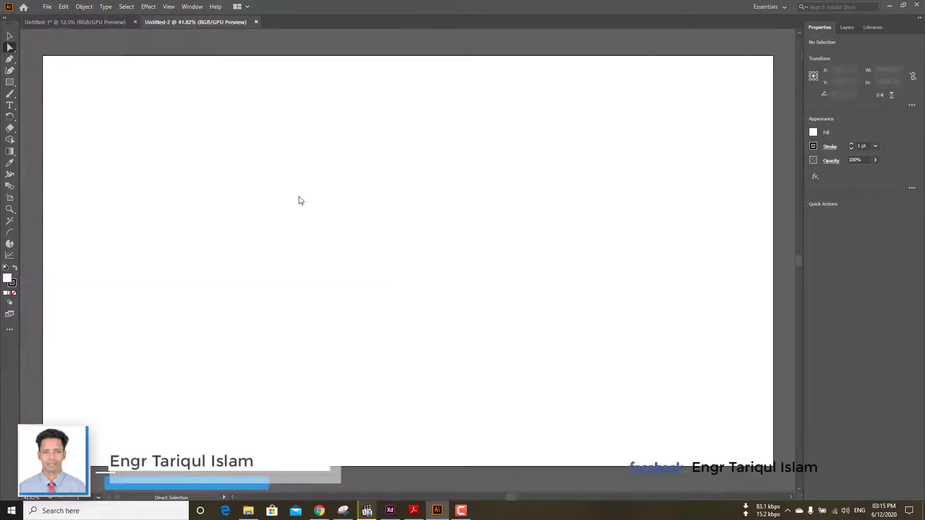
# Start a pie graph on the artboard with the Pie Graph tool and set its width to 200 px
pyautogui.keyDown('alt'); pyautogui.scroll(-2, 298, 199); pyautogui.keyUp('alt')
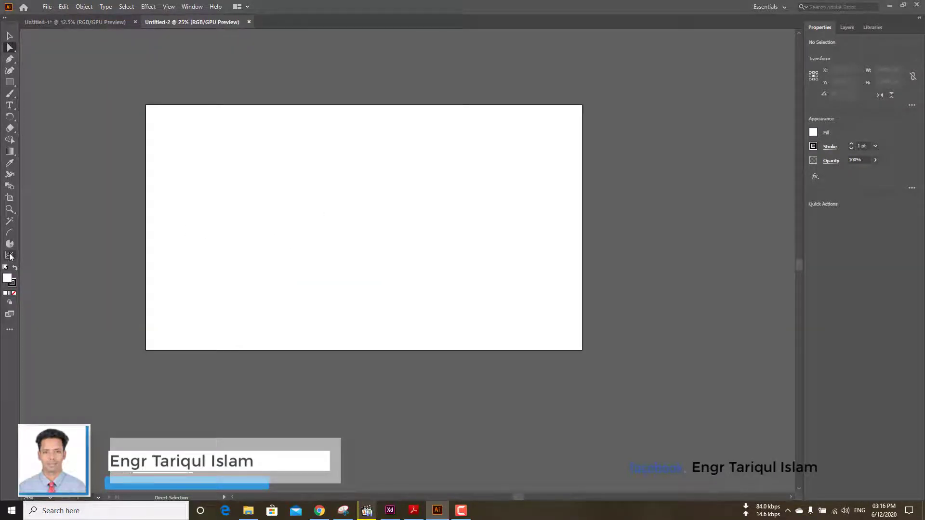
pyautogui.click(10, 245)
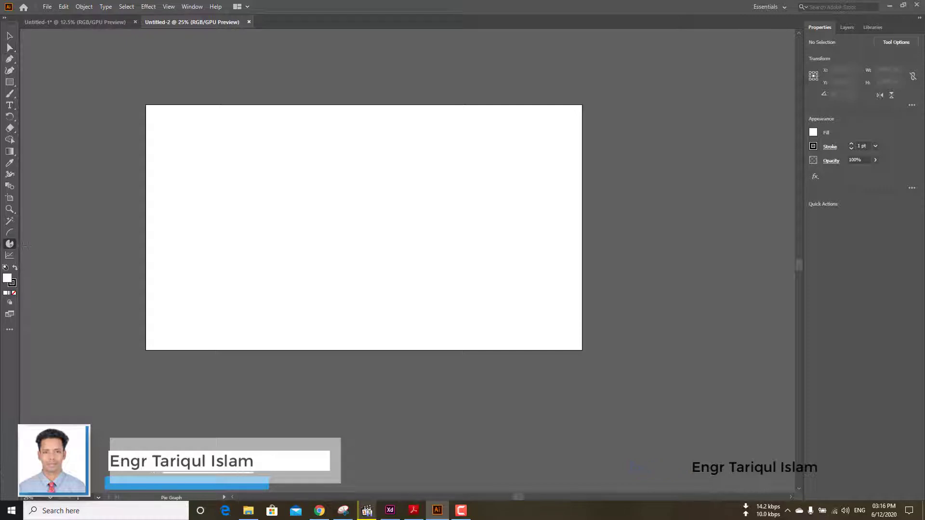
pyautogui.click(341, 219)
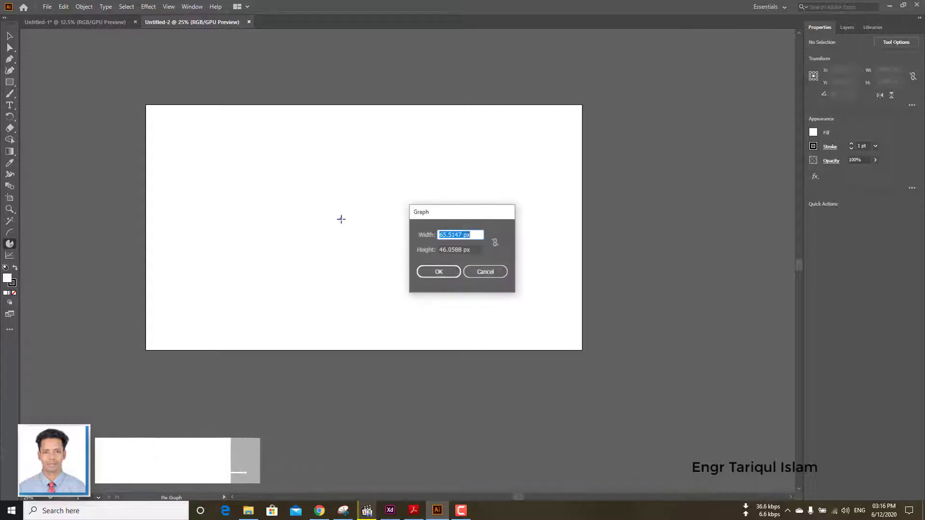
pyautogui.write('2')
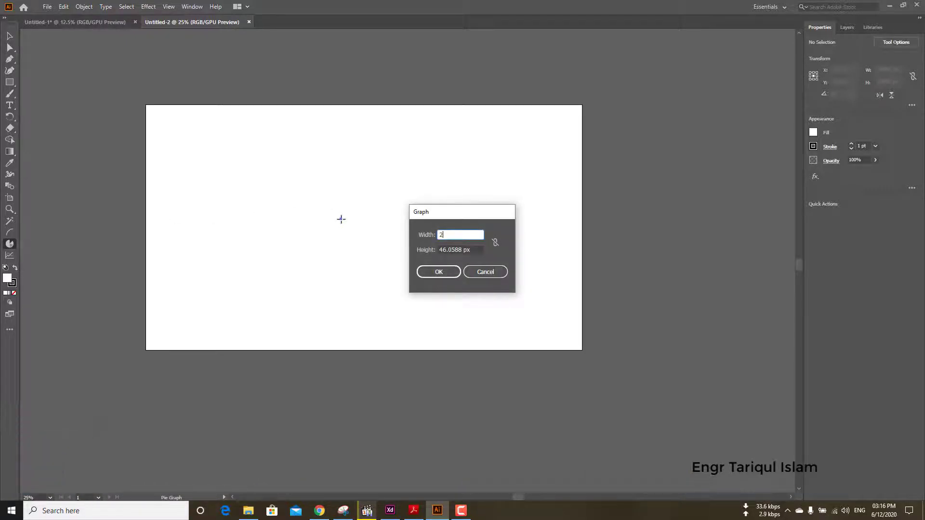
pyautogui.write('00')
pyautogui.press('Tab')
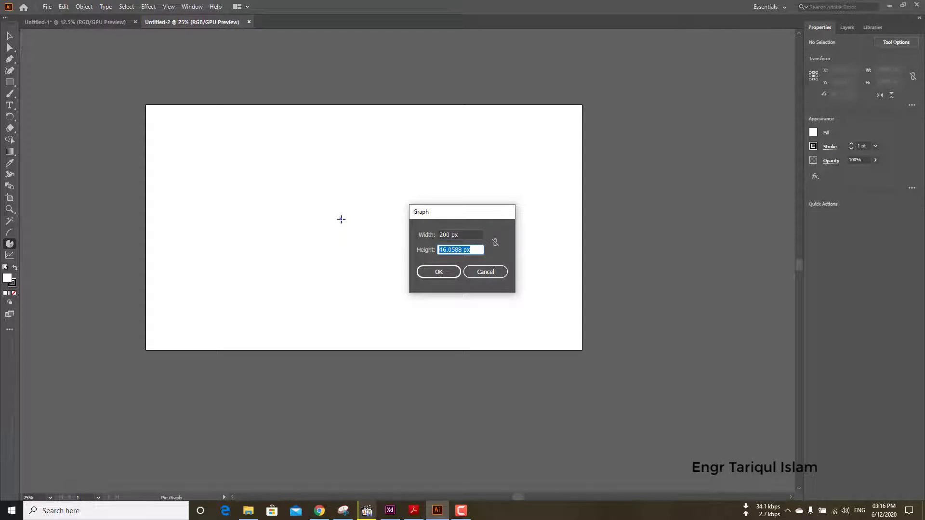
# Confirm the graph size and enter 54 as the first data value
pyautogui.write('200')
pyautogui.press('Return')
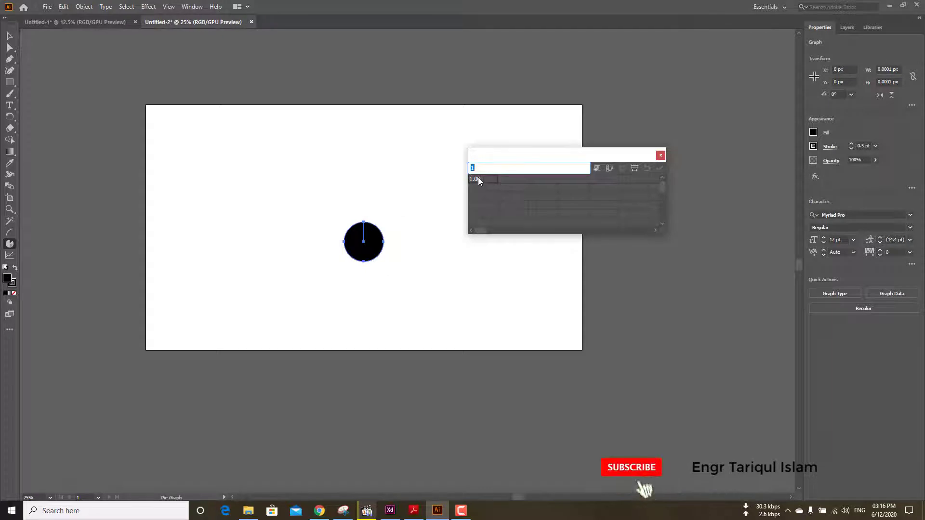
pyautogui.write('54')
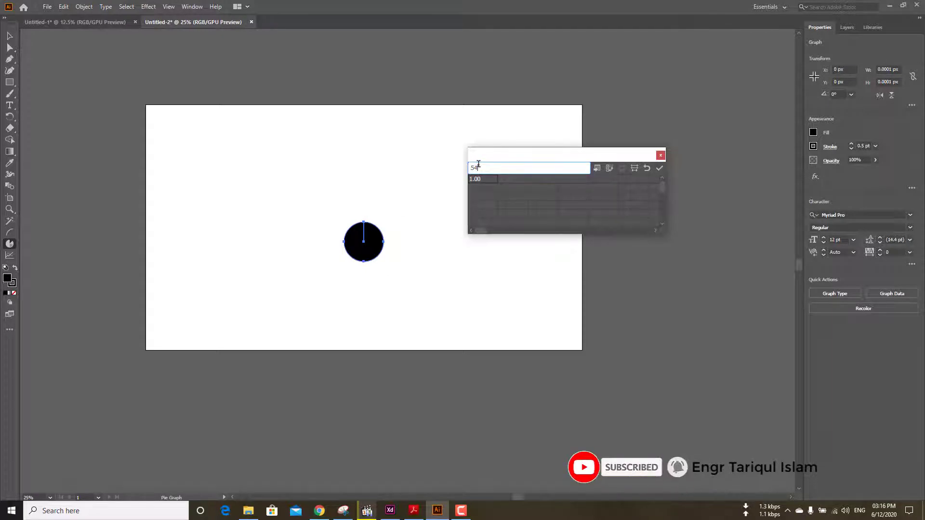
pyautogui.press('Return')
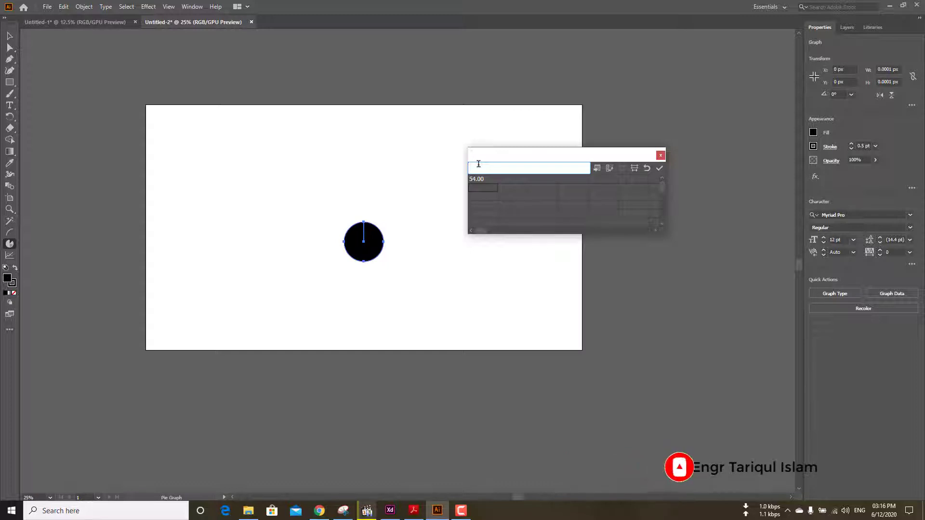
# Enter the remaining values 84, 85, 12, 5, 4 and 2, apply them, and close the data window
pyautogui.click(506, 181)
pyautogui.write('84')
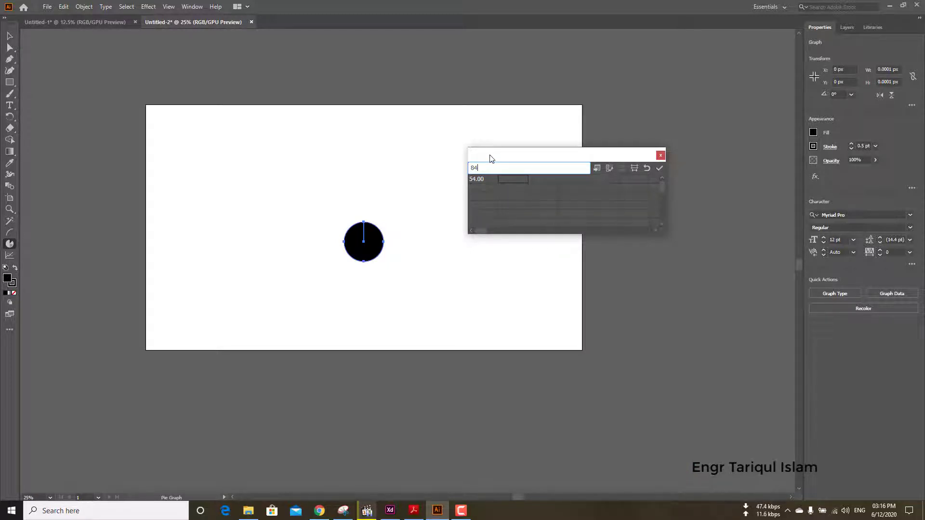
pyautogui.press('Tab')
pyautogui.press('Tab')
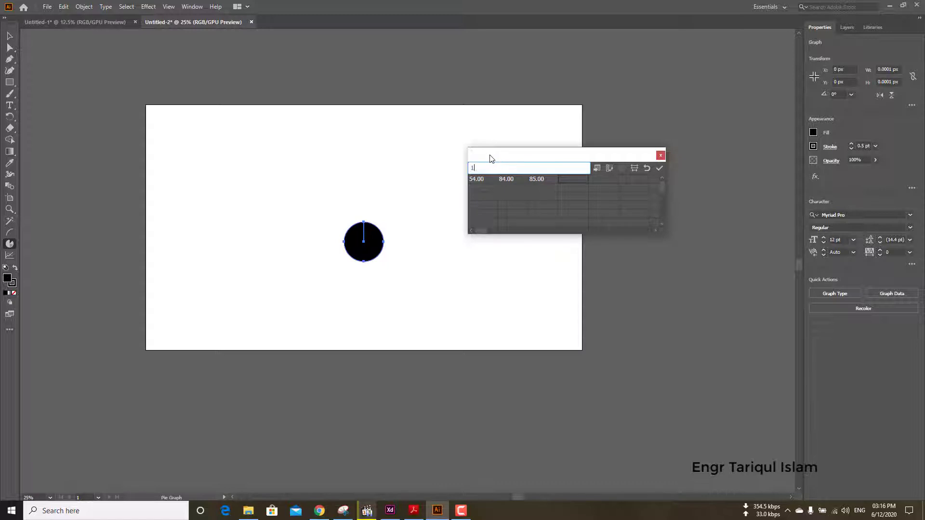
pyautogui.press('Tab')
pyautogui.write('5')
pyautogui.press('Tab')
pyautogui.press('Tab')
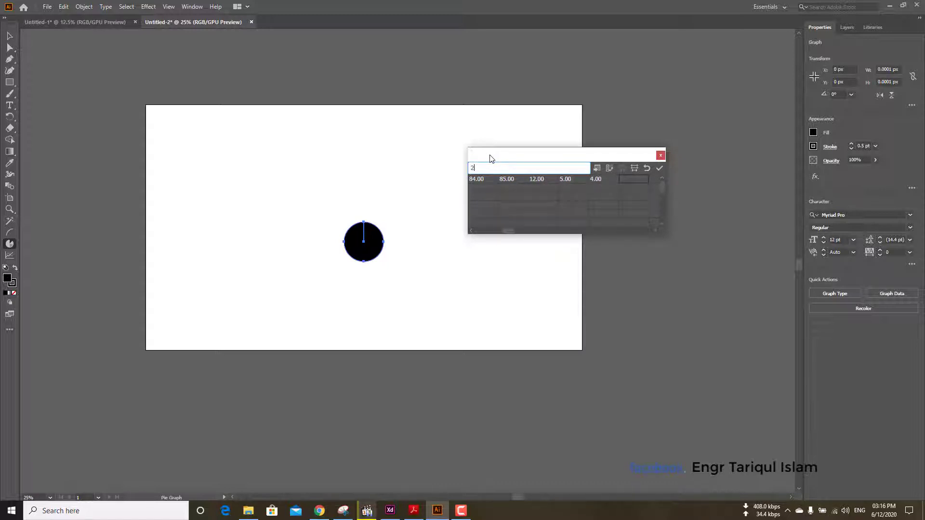
pyautogui.press('Tab')
pyautogui.click(659, 169)
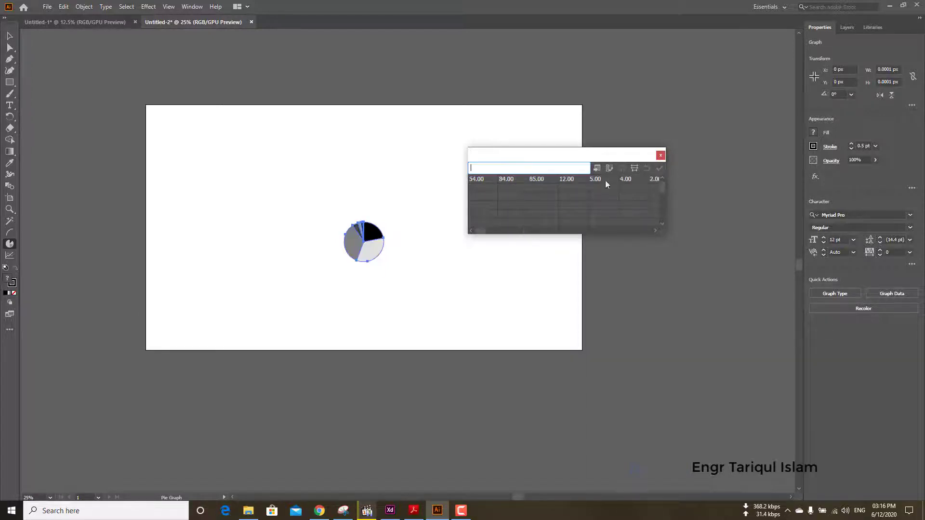
pyautogui.click(659, 158)
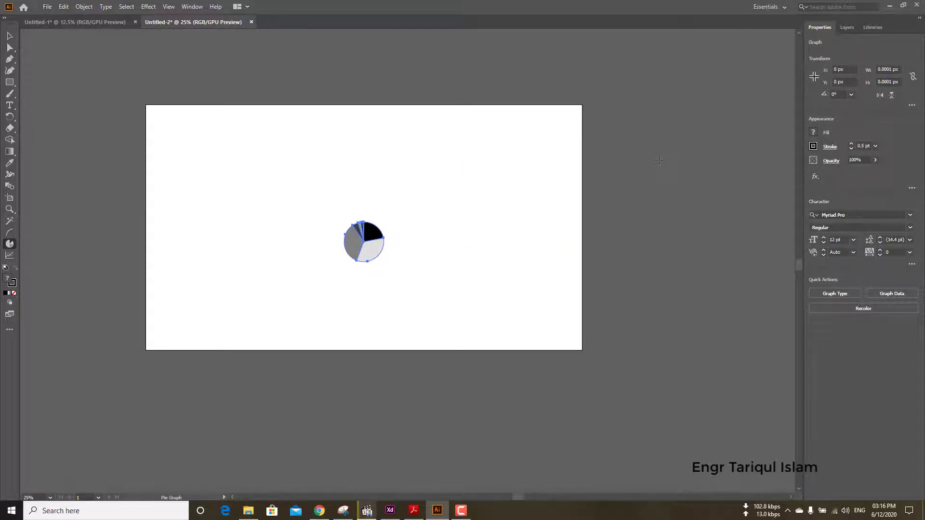
pyautogui.click(461, 511)
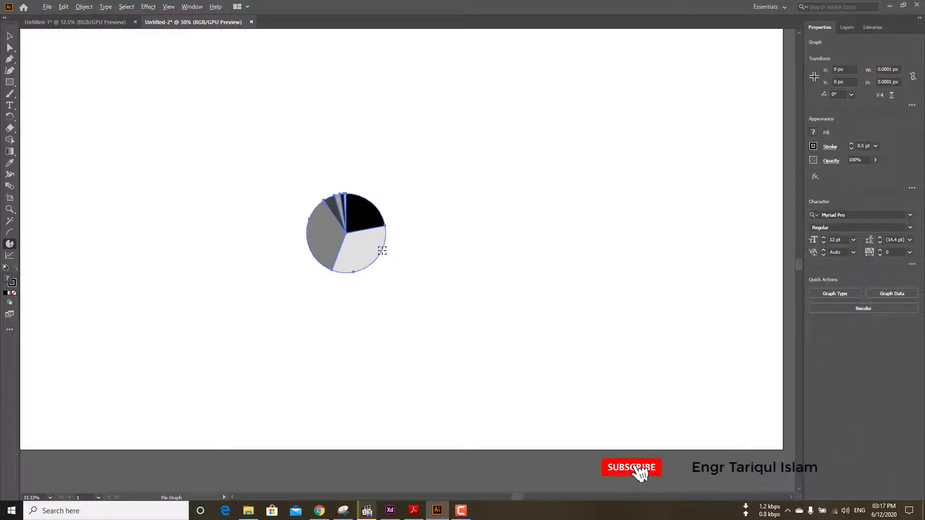
pyautogui.scroll(2, 311, 210)
pyautogui.moveTo(299, 192); pyautogui.dragTo(446, 266)
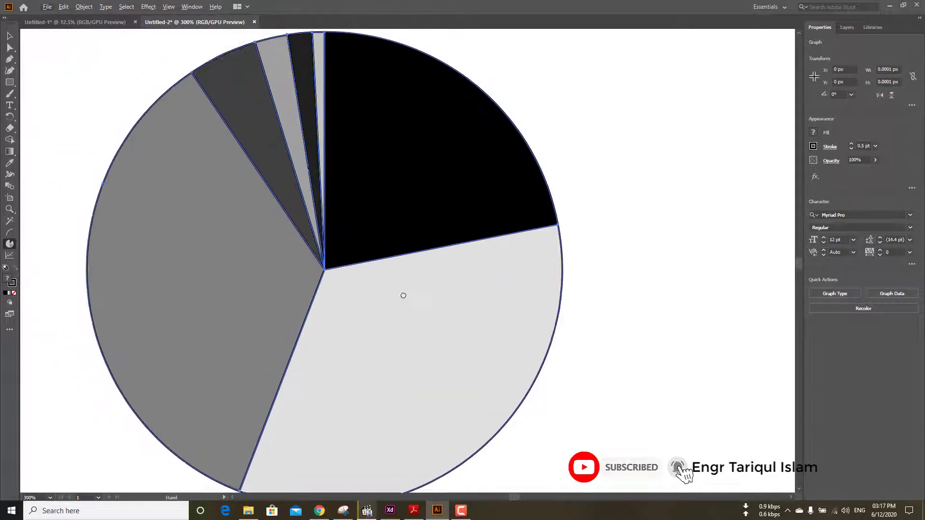
pyautogui.scroll(-2, 446, 266)
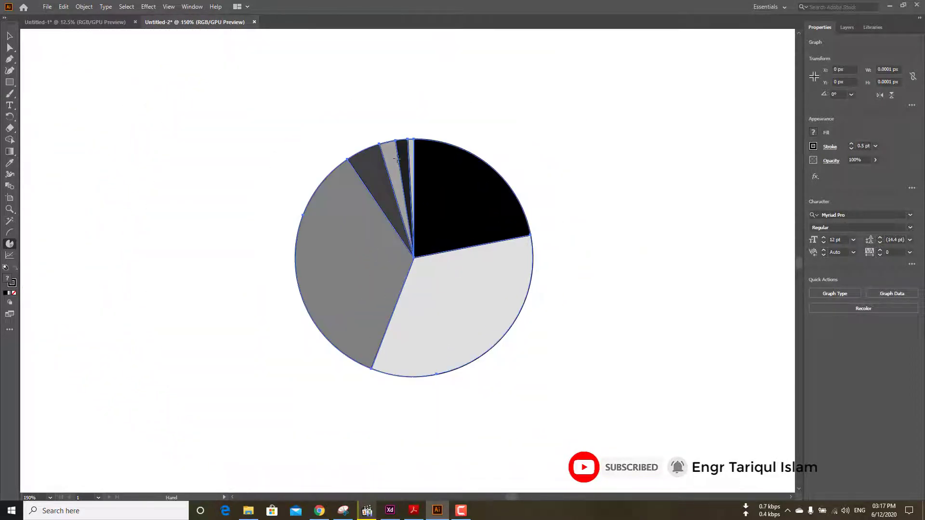
pyautogui.press('v')
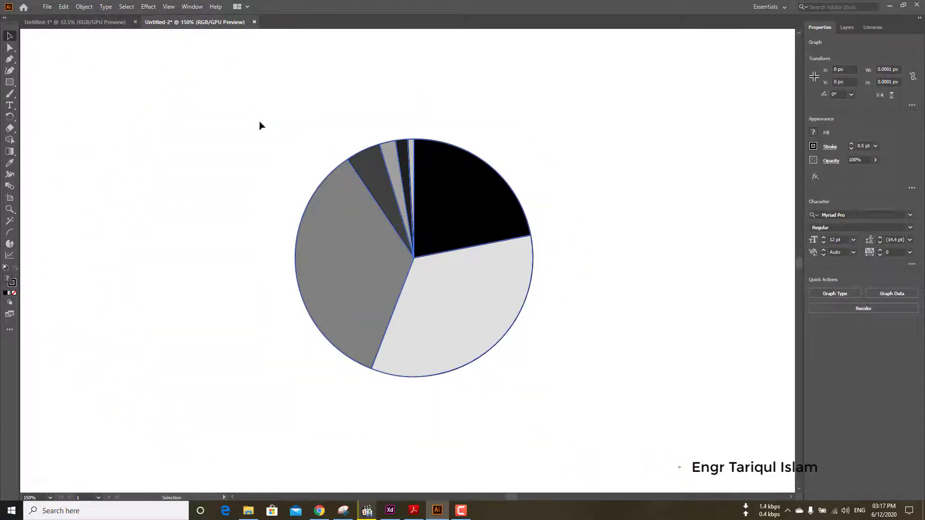
pyautogui.click(238, 133)
pyautogui.moveTo(238, 134); pyautogui.dragTo(555, 361)
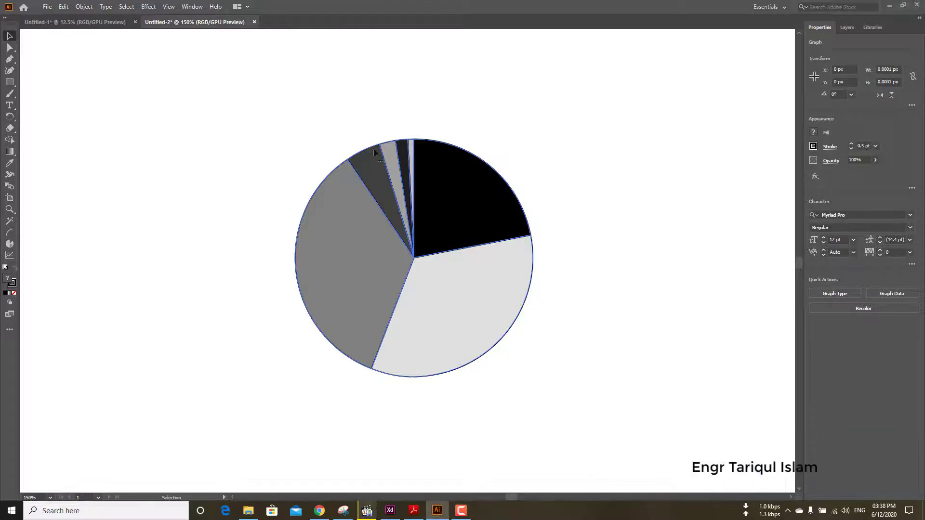
pyautogui.click(567, 234)
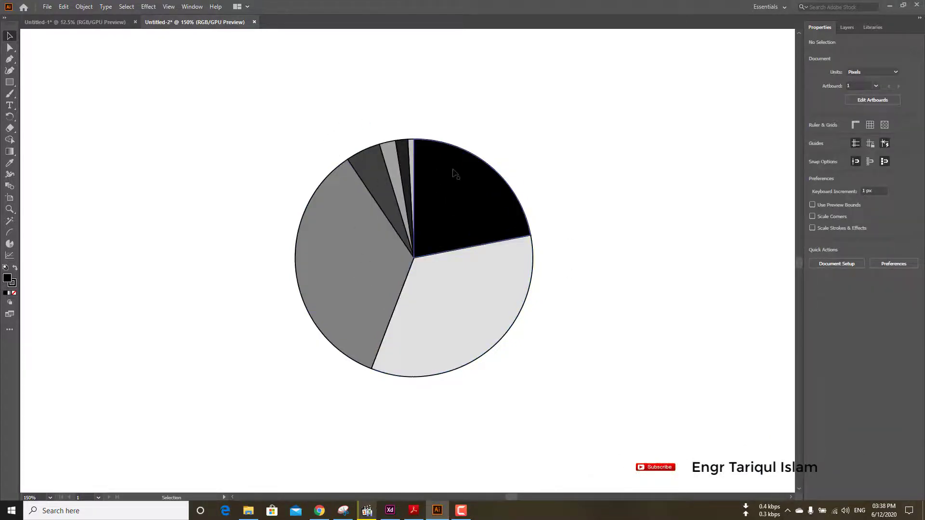
pyautogui.click(465, 200)
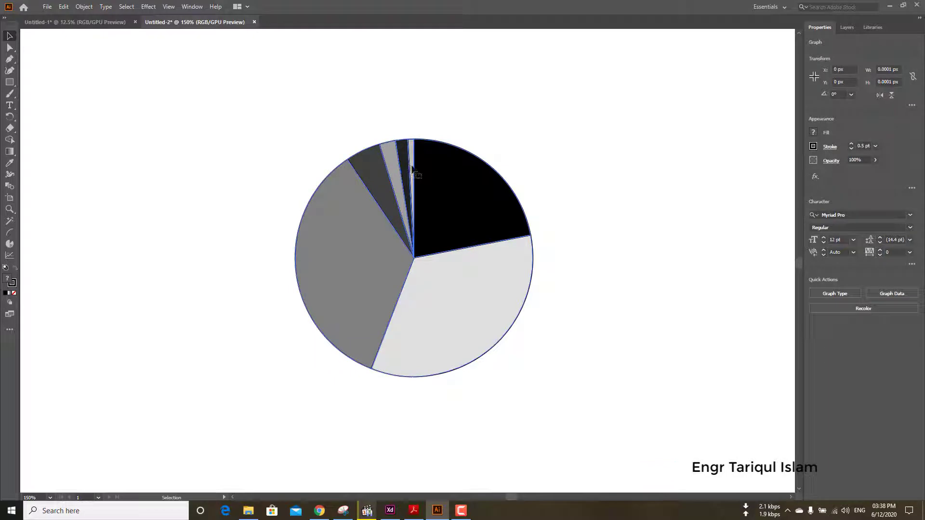
pyautogui.scroll(4, 428, 179)
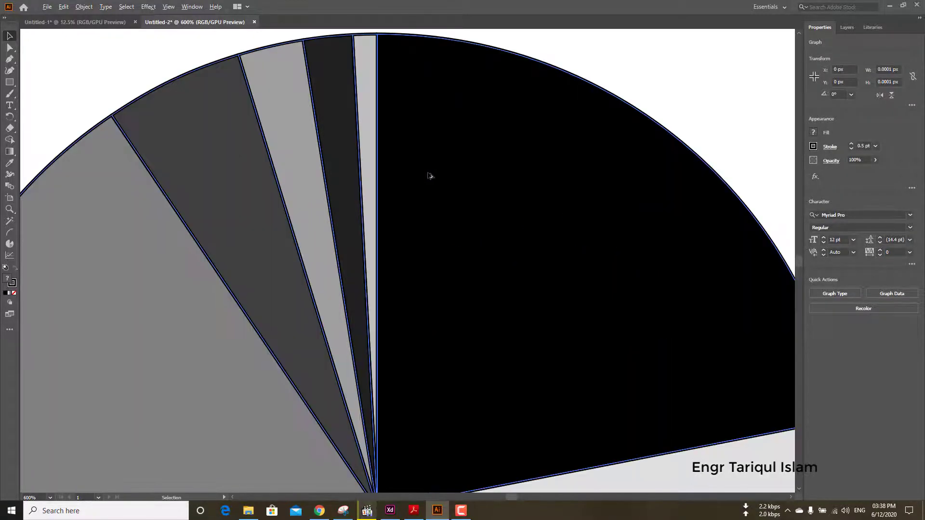
pyautogui.click(657, 83)
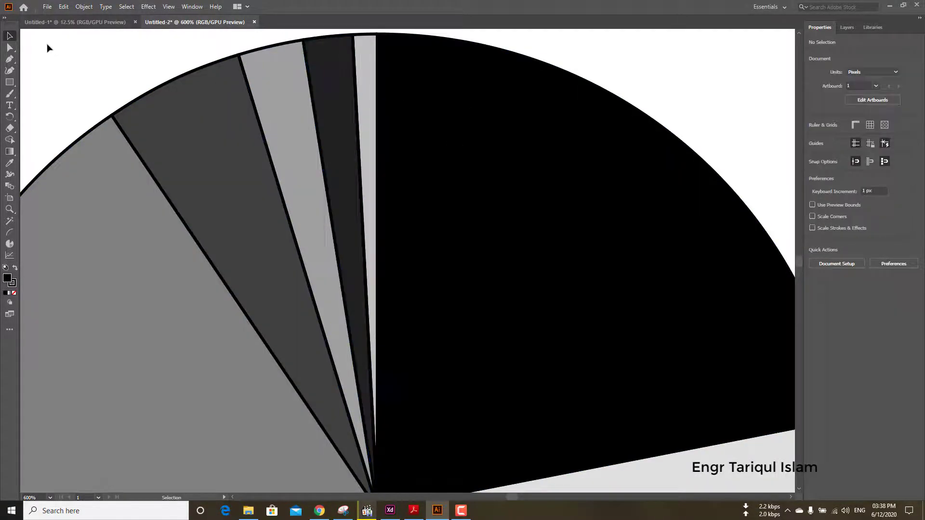
# Fill the thin light-grey slice with green
pyautogui.click(9, 48)
pyautogui.click(371, 114)
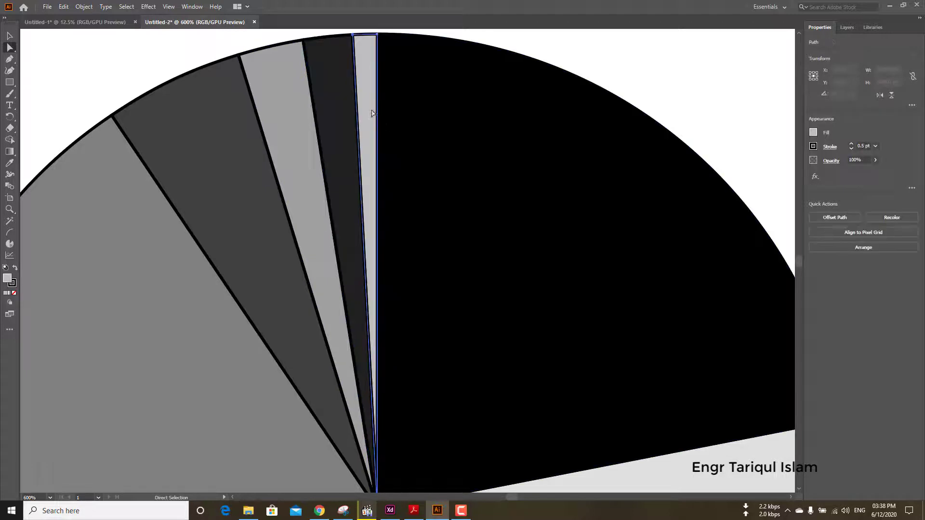
pyautogui.click(814, 132)
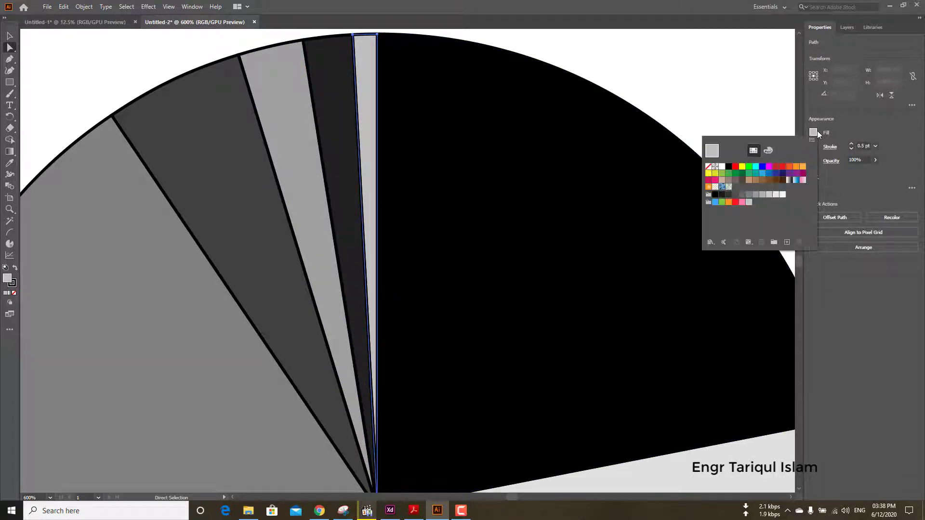
pyautogui.click(749, 169)
pyautogui.click(692, 106)
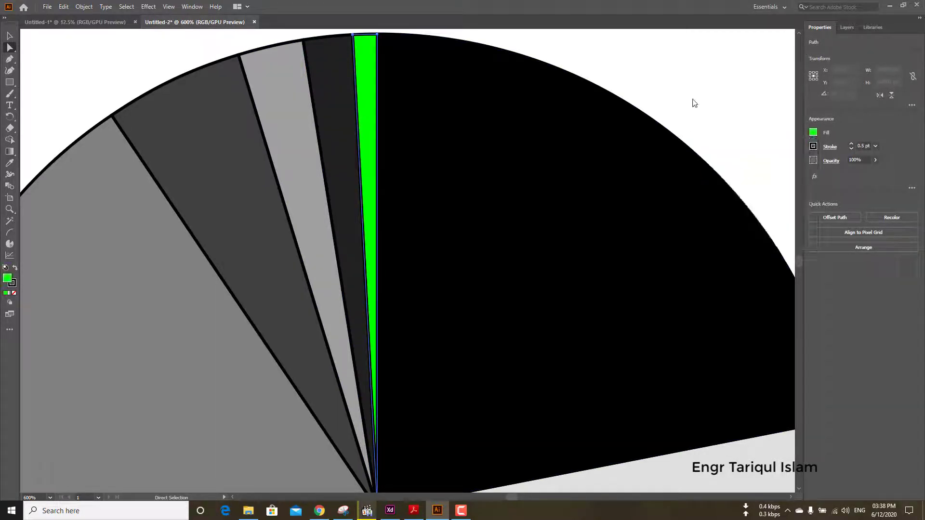
# Fill the dark slice next to green with orange, after trying brown and a blue gradient
pyautogui.click(491, 171)
pyautogui.click(325, 165)
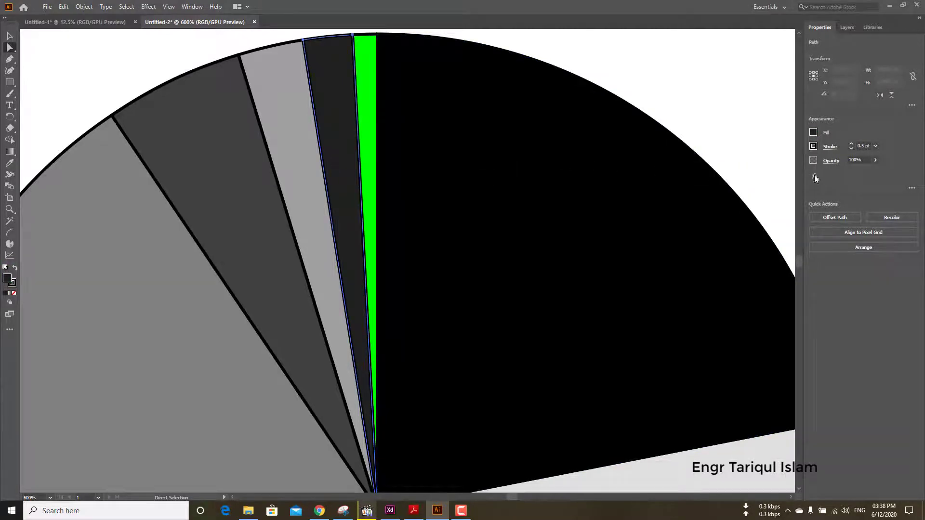
pyautogui.click(815, 134)
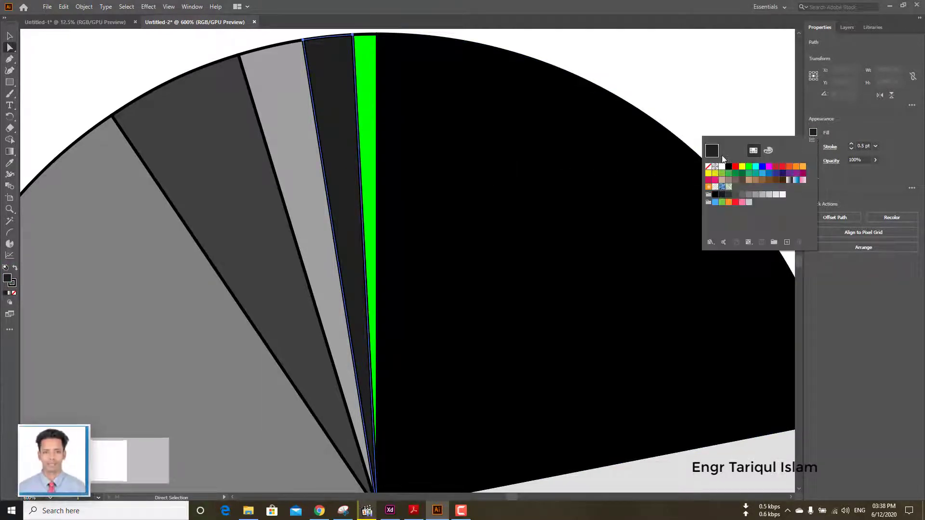
pyautogui.click(782, 180)
pyautogui.click(768, 151)
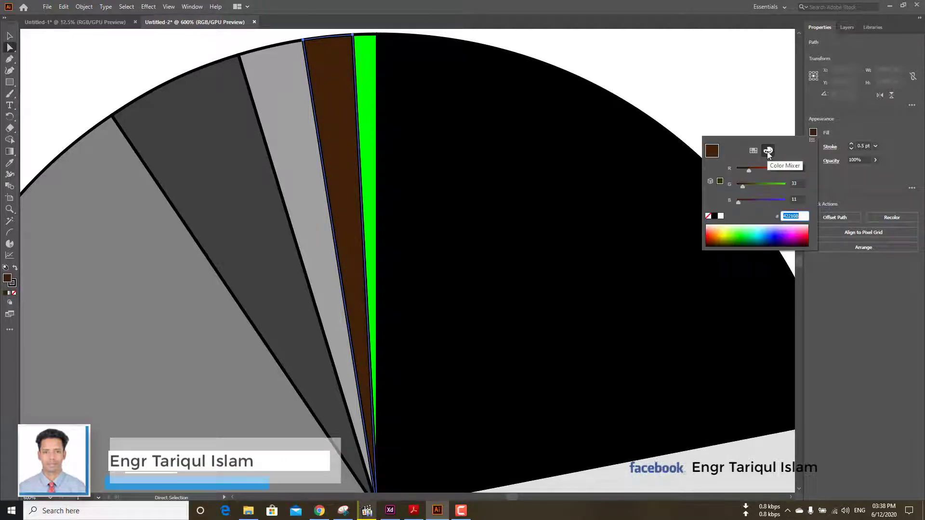
pyautogui.click(753, 150)
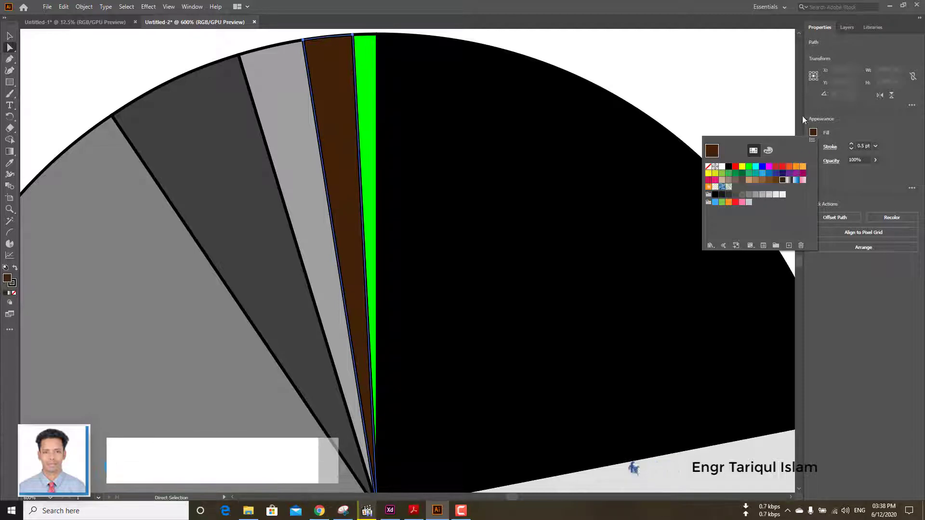
pyautogui.click(797, 180)
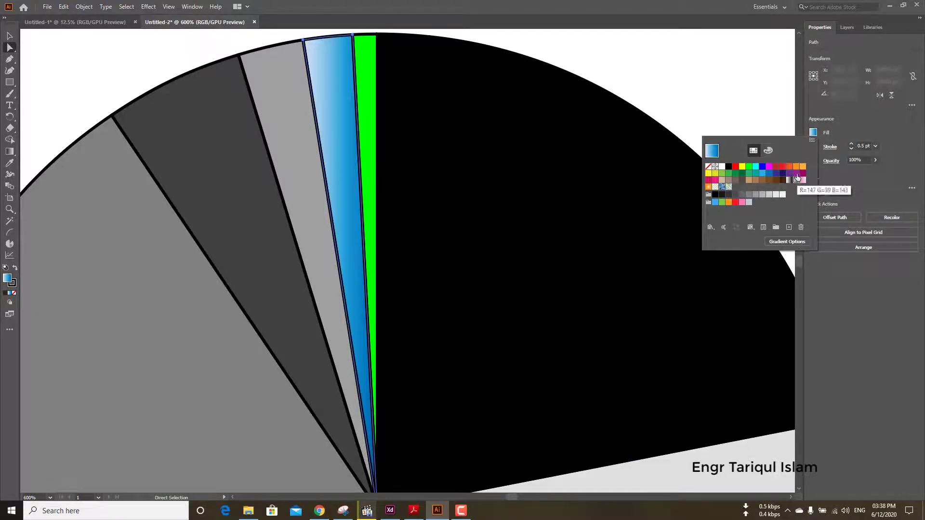
pyautogui.click(790, 166)
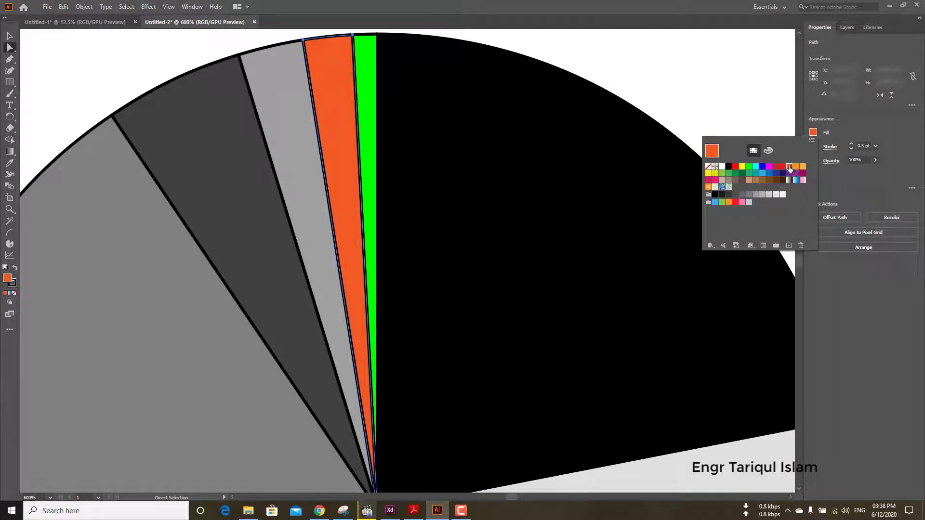
# Fill the light-grey slice next to orange with pink
pyautogui.click(283, 120)
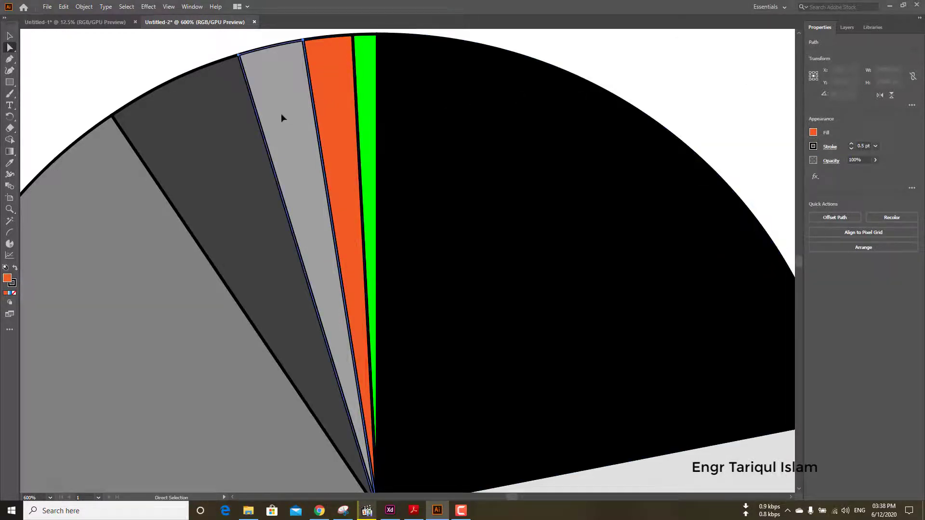
pyautogui.click(813, 133)
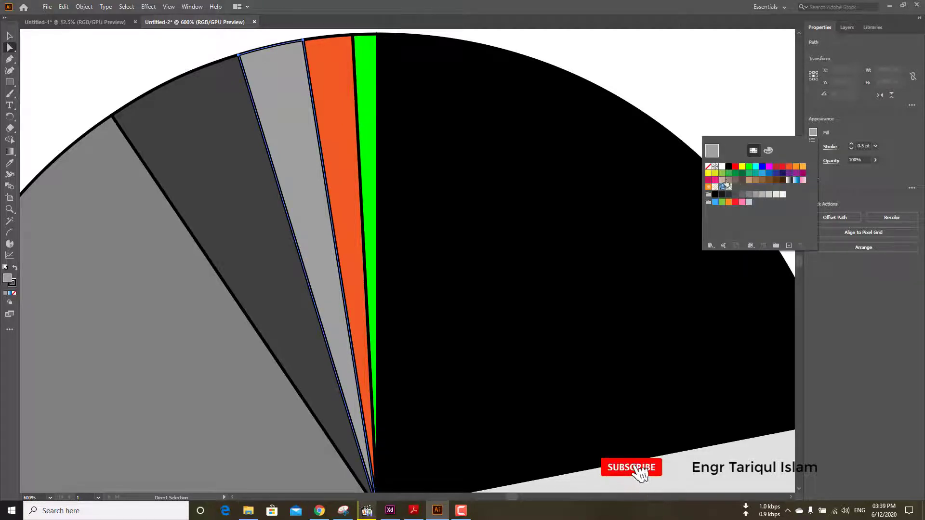
pyautogui.click(716, 180)
pyautogui.press('Escape')
# Fill the large grey slice on the left with yellow
pyautogui.click(236, 147)
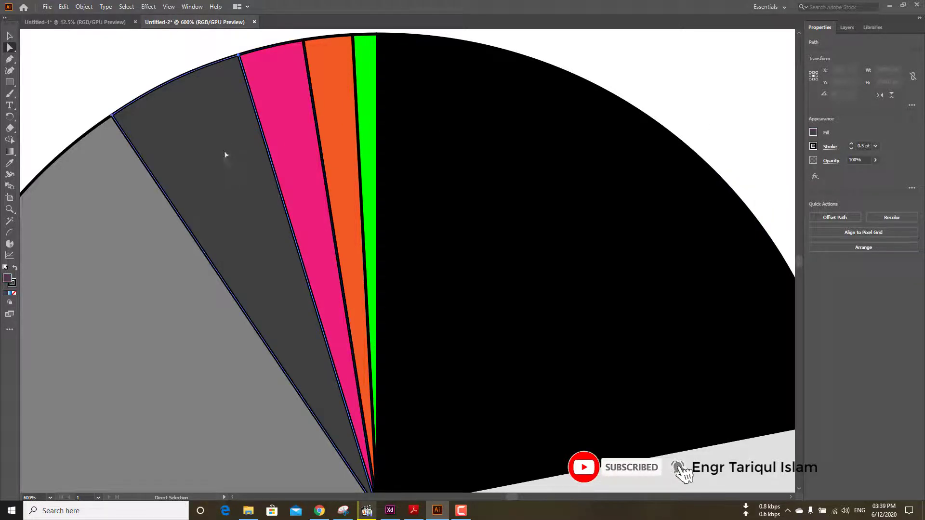
pyautogui.click(125, 209)
pyautogui.keyDown('shift'); pyautogui.click(555, 197); pyautogui.keyUp('shift')
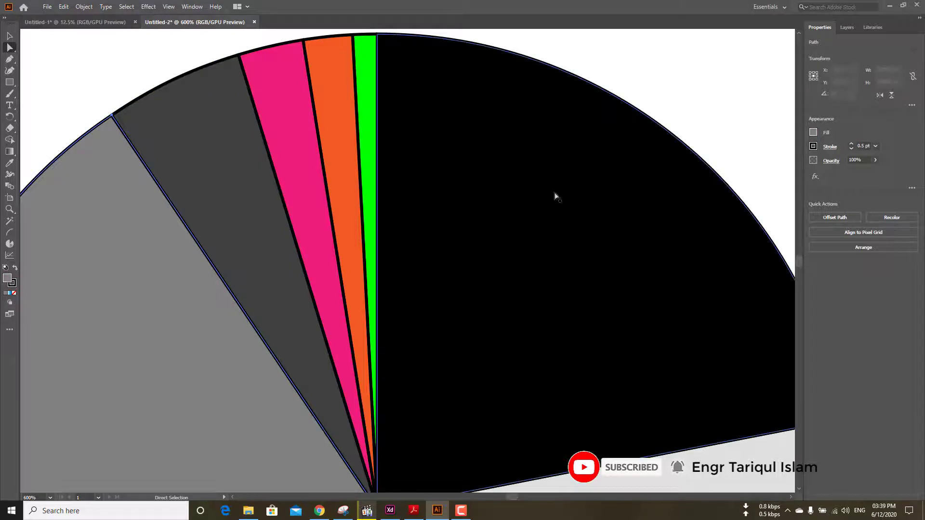
pyautogui.click(813, 133)
pyautogui.click(742, 166)
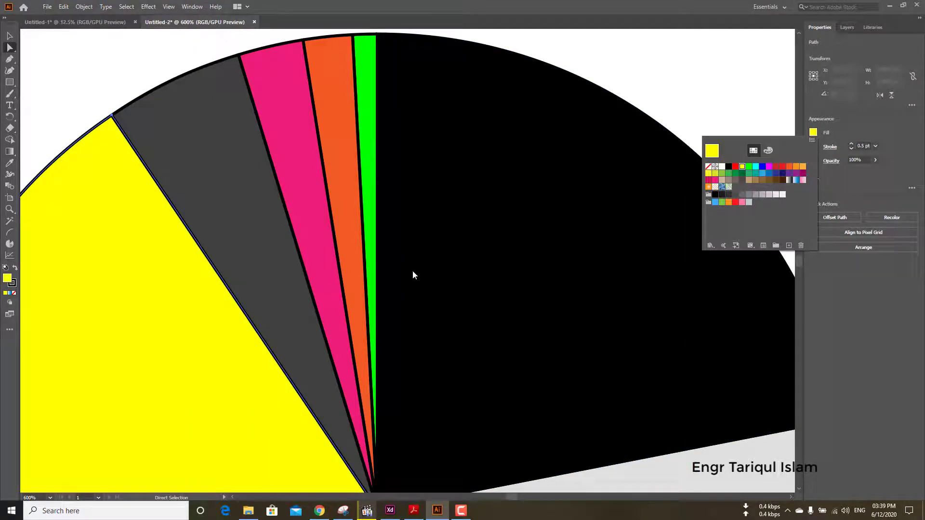
pyautogui.press('Escape')
# Fill the large light-grey slice with blue, then deselect everything
pyautogui.scroll(-2, 375, 227)
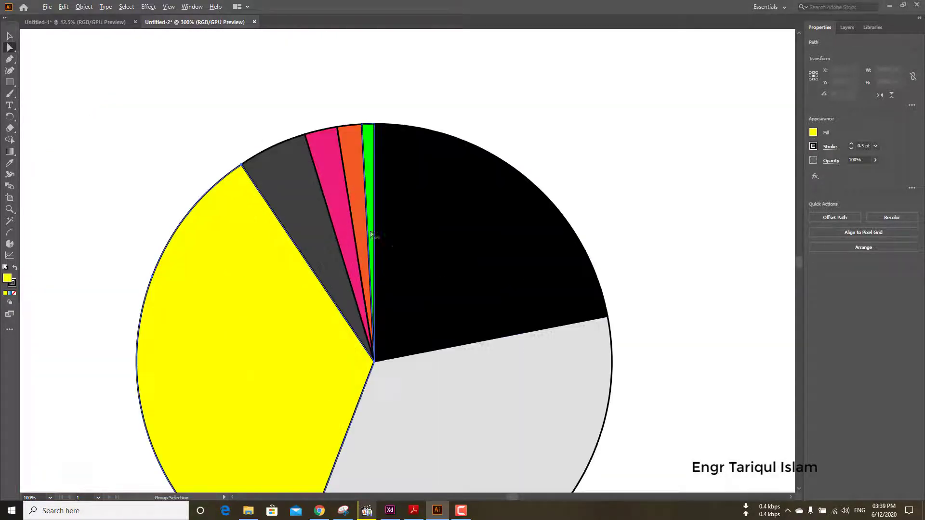
pyautogui.moveTo(444, 286); pyautogui.dragTo(423, 207)
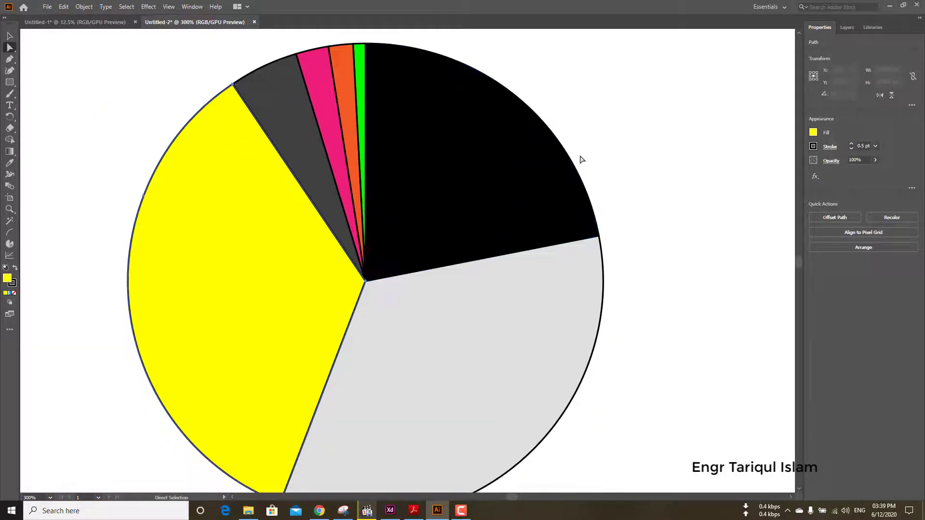
pyautogui.click(509, 167)
pyautogui.click(524, 281)
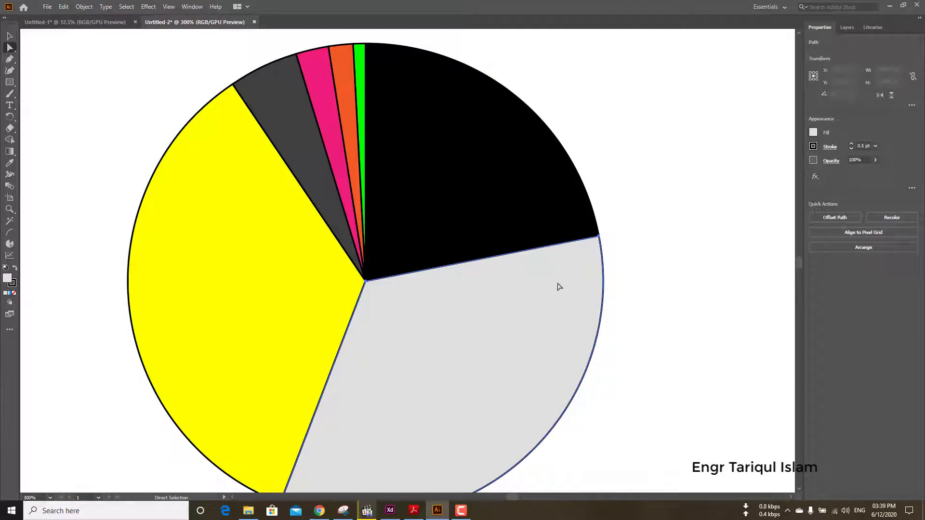
pyautogui.click(814, 133)
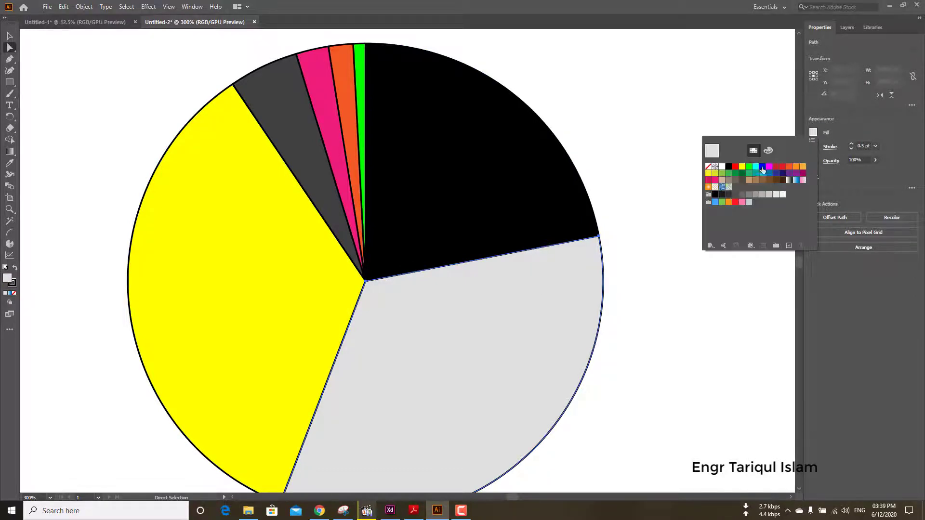
pyautogui.click(762, 169)
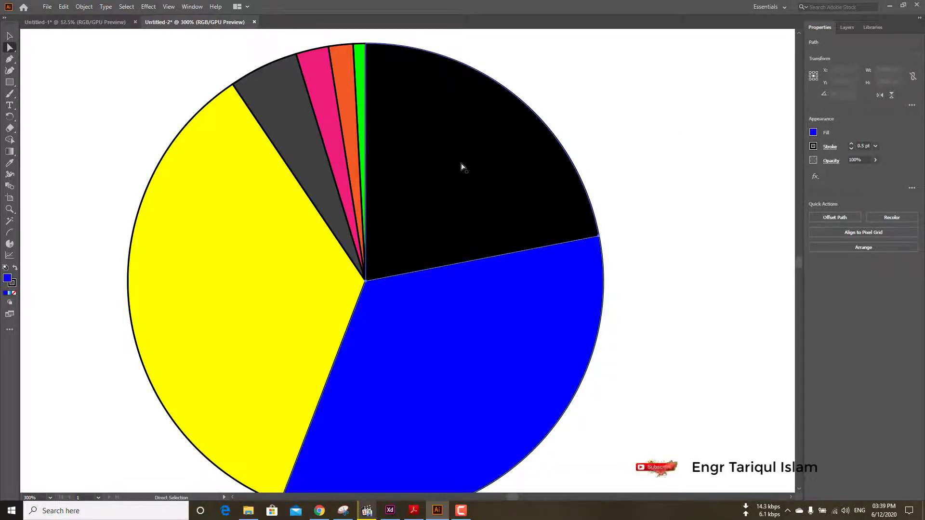
pyautogui.click(261, 297)
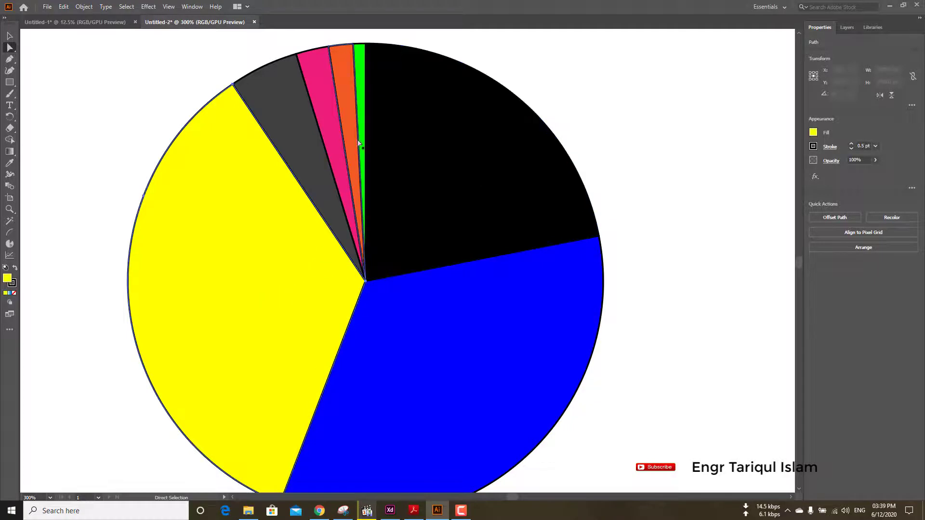
pyautogui.click(132, 88)
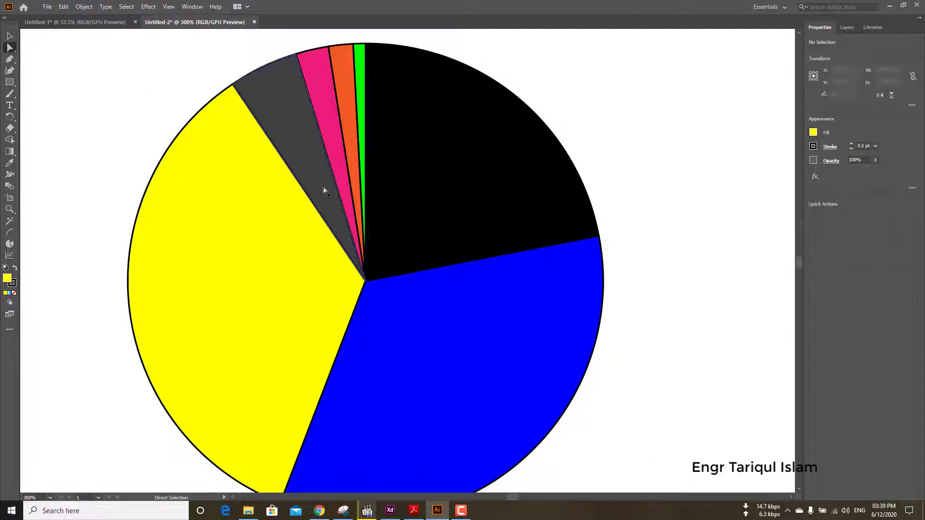
pyautogui.scroll(-1, 394, 206)
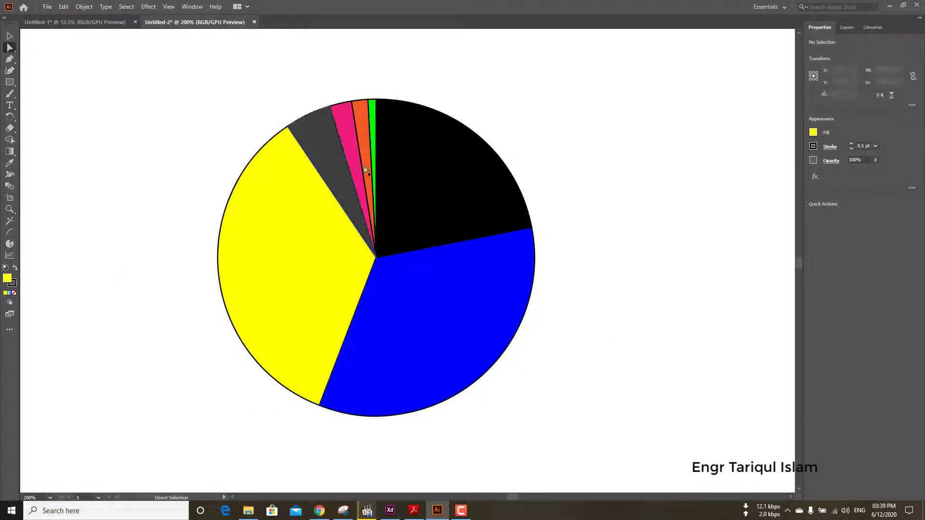
# Select the whole pie chart and change its slice outlines from black to white
pyautogui.moveTo(151, 102)
pyautogui.mouseDown()
pyautogui.moveTo(589, 399)
pyautogui.moveTo(611, 433)
pyautogui.mouseUp()
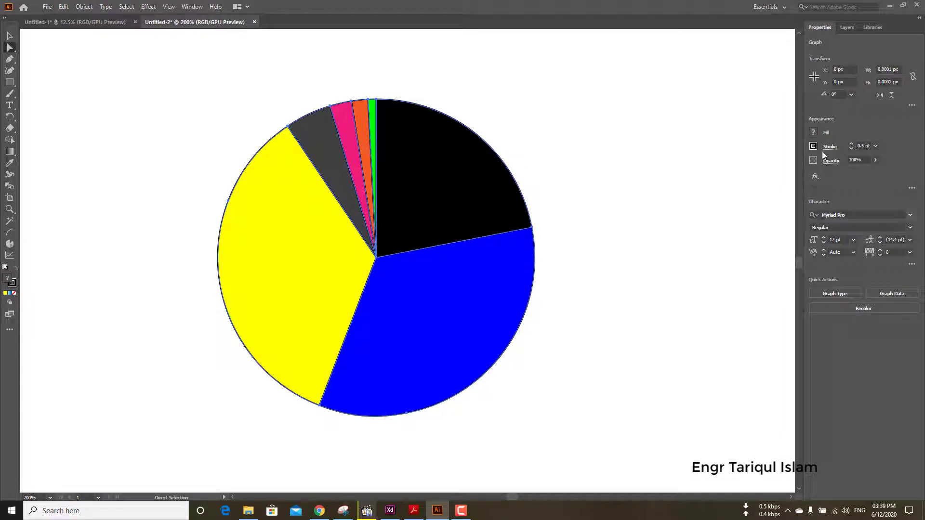
pyautogui.click(864, 146)
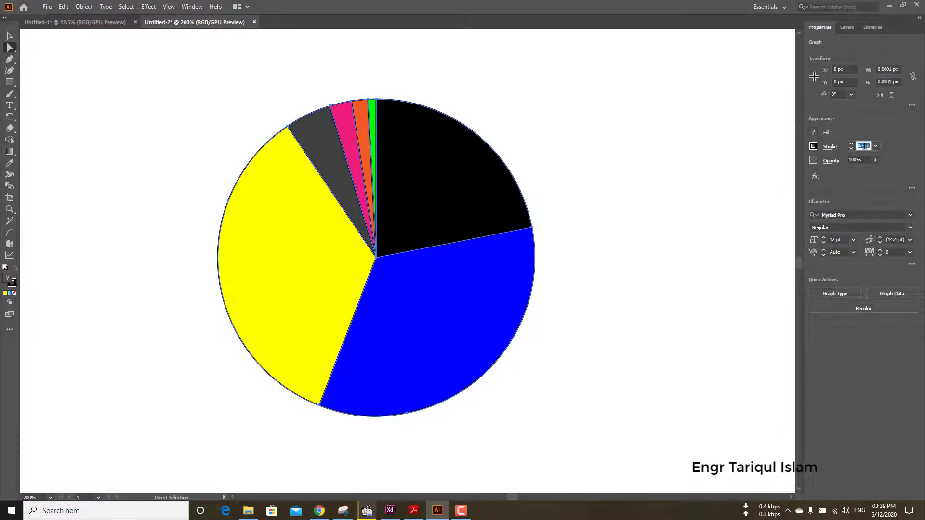
pyautogui.click(813, 146)
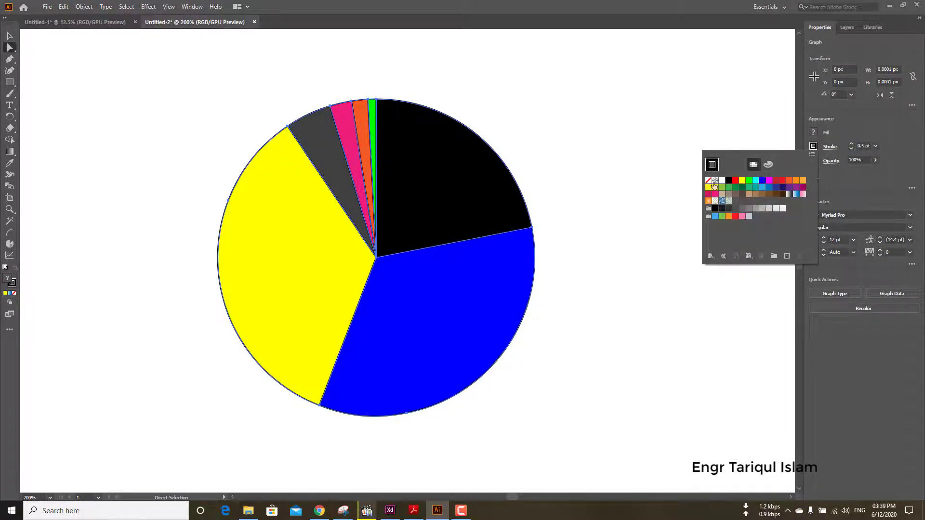
pyautogui.click(725, 183)
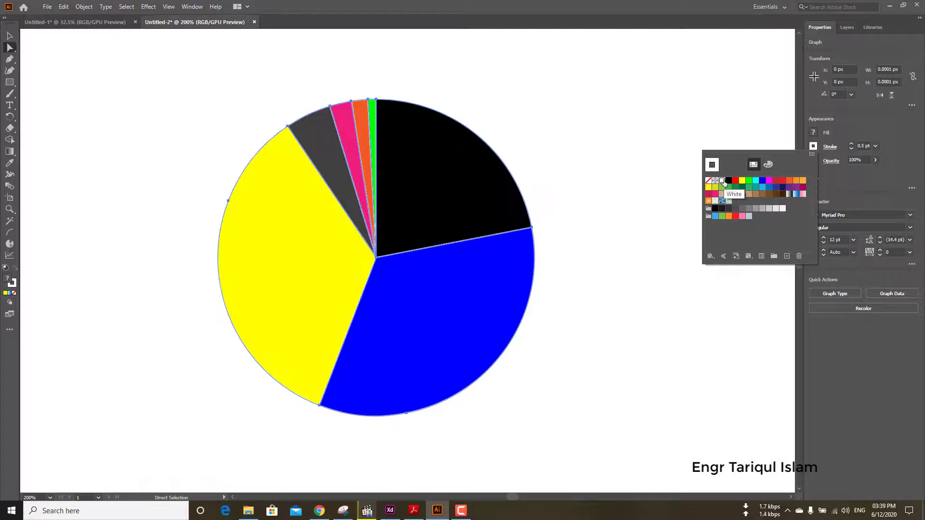
pyautogui.click(542, 146)
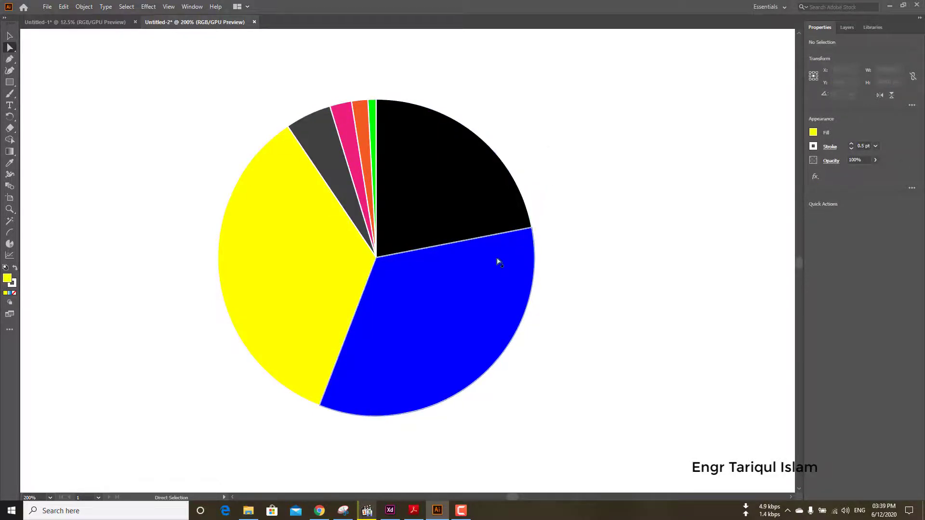
# Zoom and pan until the whole pie chart is in view, then marquee-select the graph
pyautogui.keyDown('alt'); pyautogui.scroll(6, 305, 174); pyautogui.keyUp('alt')
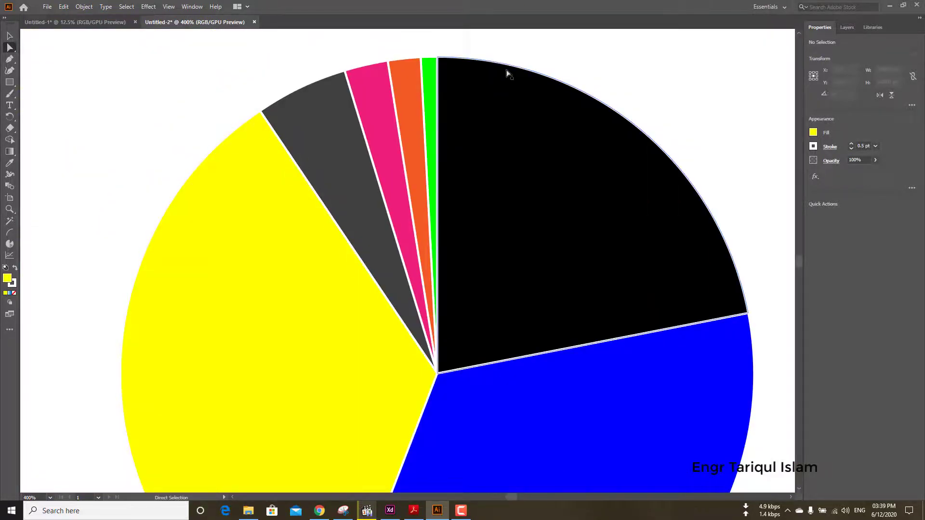
pyautogui.keyDown('alt'); pyautogui.scroll(-2, 748, 208); pyautogui.keyUp('alt')
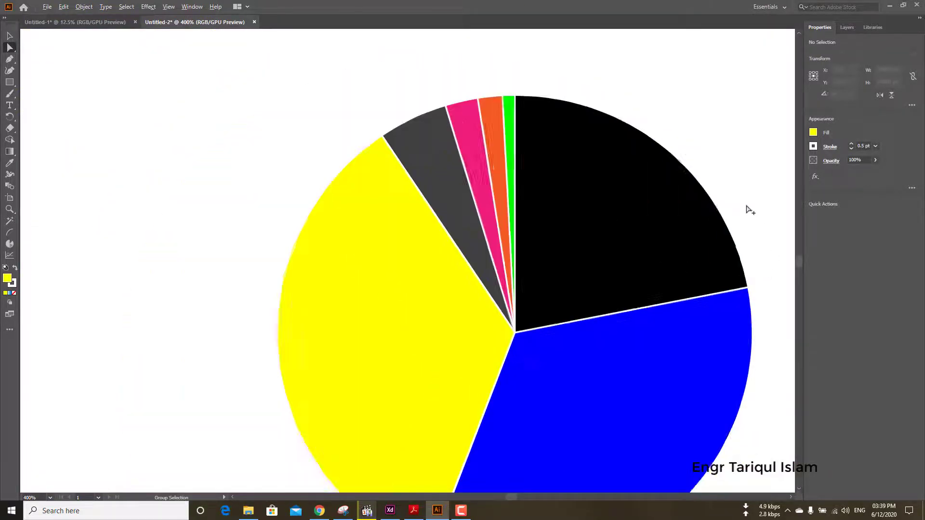
pyautogui.scroll(2, 627, 277)
pyautogui.scroll(3, 583, 275)
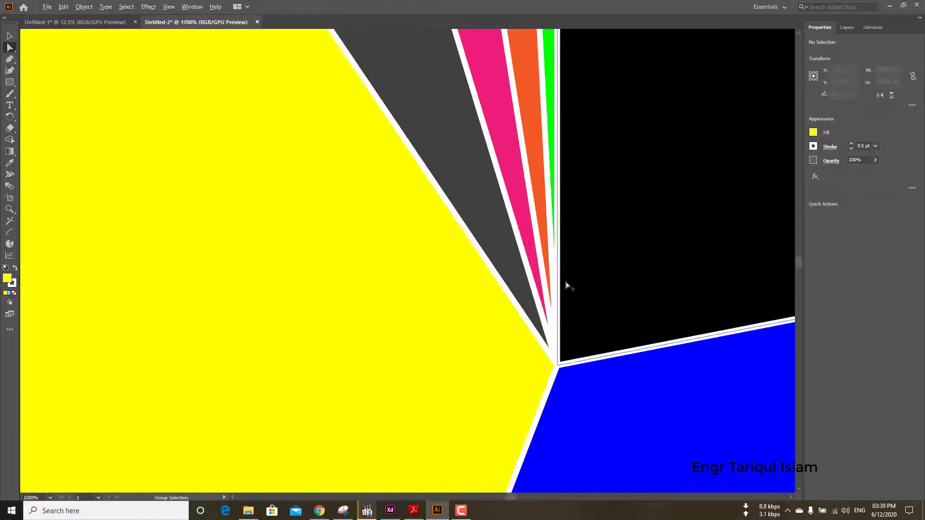
pyautogui.scroll(3, 566, 286)
pyautogui.scroll(2, 558, 300)
pyautogui.keyDown('alt'); pyautogui.scroll(-2, 511, 336); pyautogui.keyUp('alt')
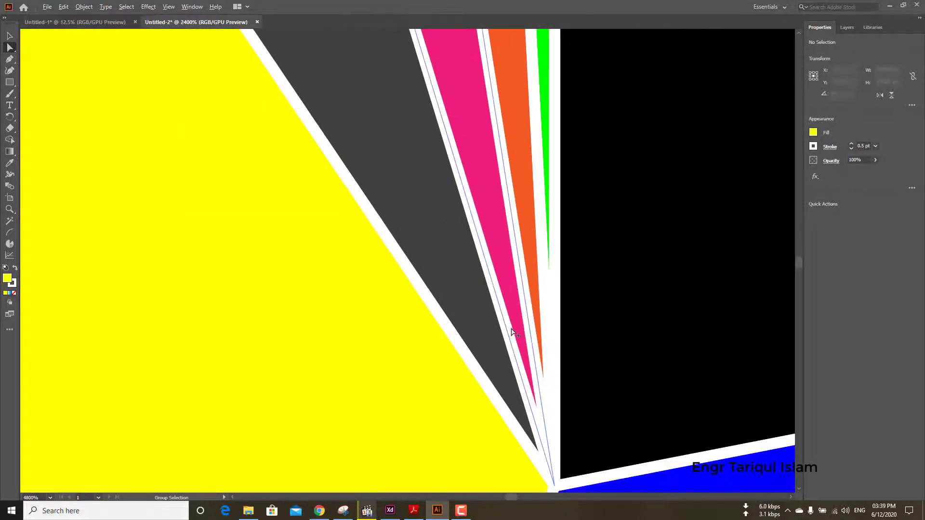
pyautogui.keyDown('alt'); pyautogui.scroll(-2, 511, 332); pyautogui.keyUp('alt')
pyautogui.keyDown('alt'); pyautogui.scroll(-2, 521, 324); pyautogui.keyUp('alt')
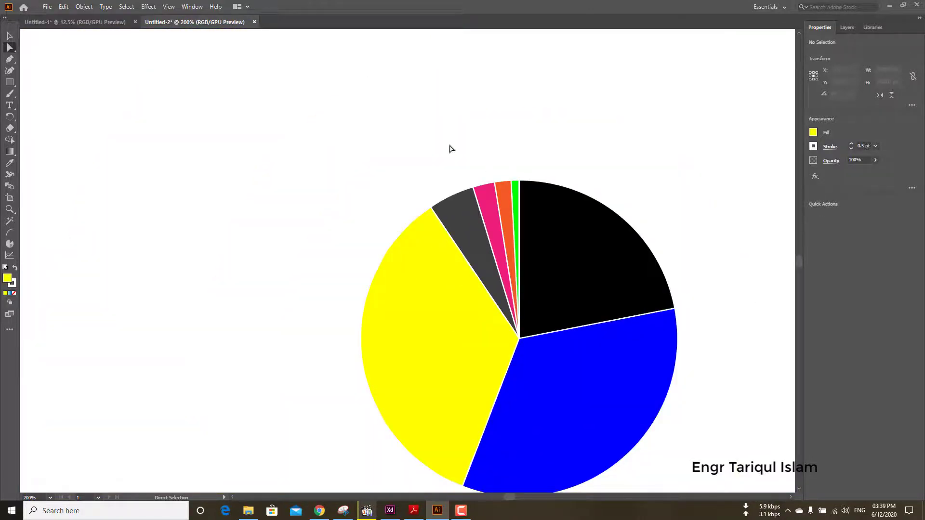
pyautogui.moveTo(547, 326)
pyautogui.mouseDown()
pyautogui.moveTo(390, 289)
pyautogui.moveTo(374, 261)
pyautogui.mouseUp()
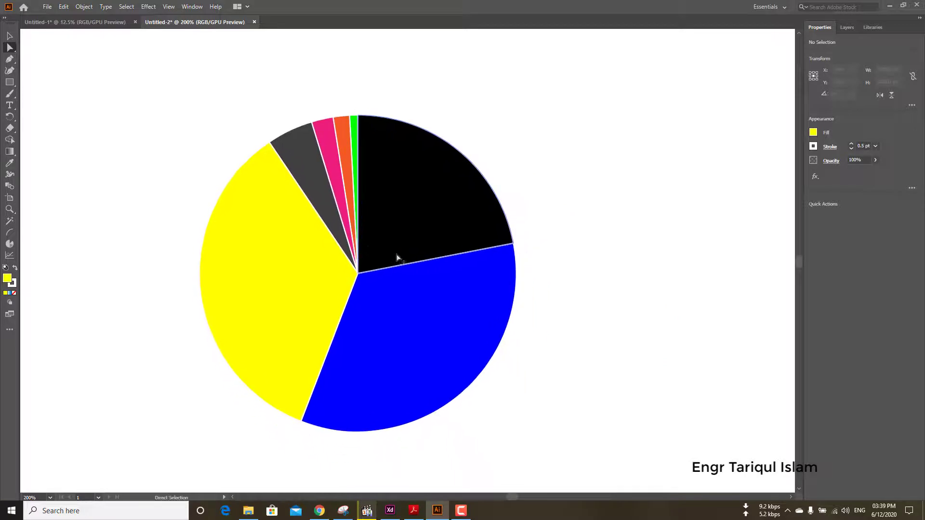
pyautogui.keyDown('alt'); pyautogui.scroll(-1, 397, 289); pyautogui.keyUp('alt')
pyautogui.moveTo(397, 306)
pyautogui.mouseDown()
pyautogui.moveTo(422, 252)
pyautogui.moveTo(390, 264)
pyautogui.mouseUp()
pyautogui.keyDown('alt'); pyautogui.scroll(-2, 407, 268); pyautogui.keyUp('alt')
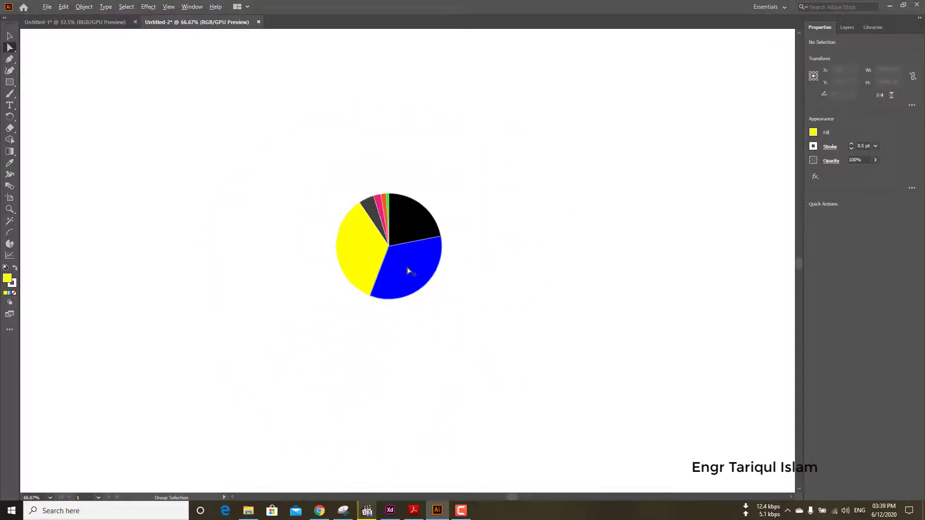
pyautogui.keyDown('alt'); pyautogui.scroll(1, 407, 268); pyautogui.keyUp('alt')
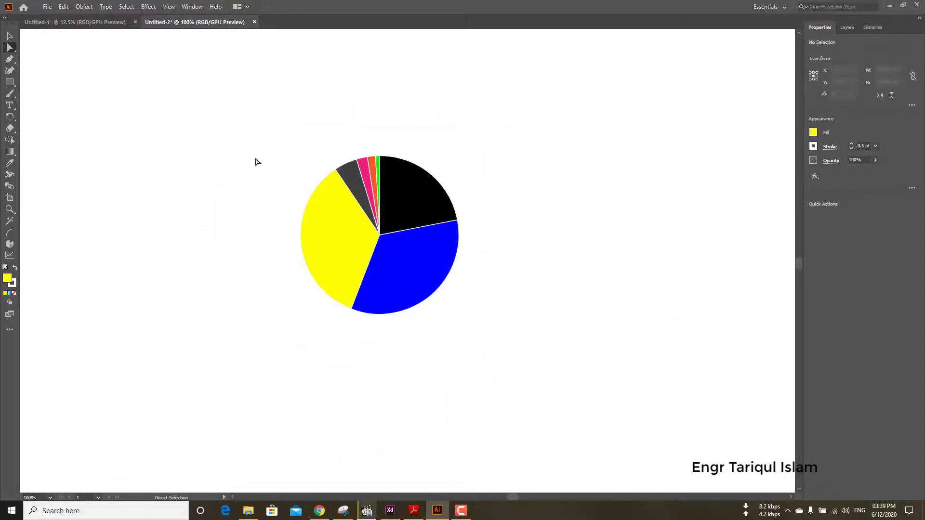
pyautogui.moveTo(168, 114); pyautogui.dragTo(589, 357)
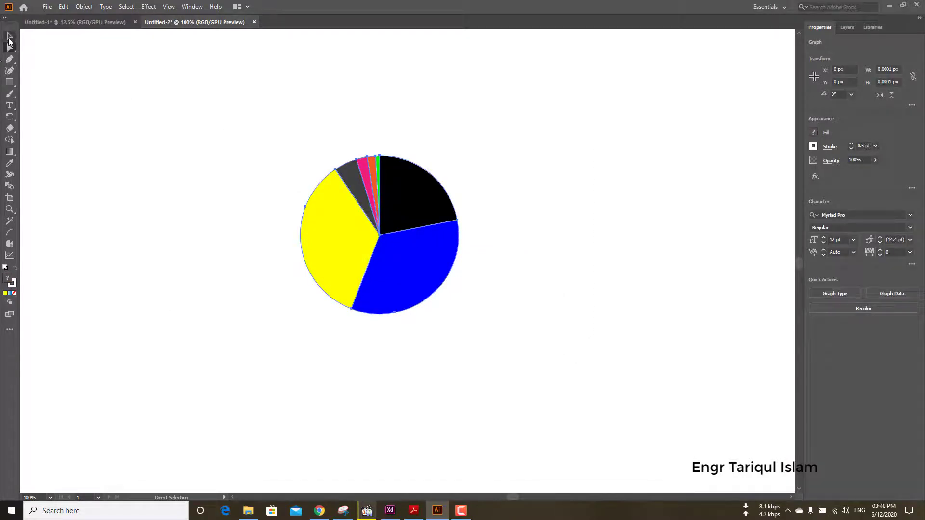
pyautogui.click(10, 35)
pyautogui.keyDown('alt'); pyautogui.scroll(-1, 429, 287); pyautogui.keyUp('alt')
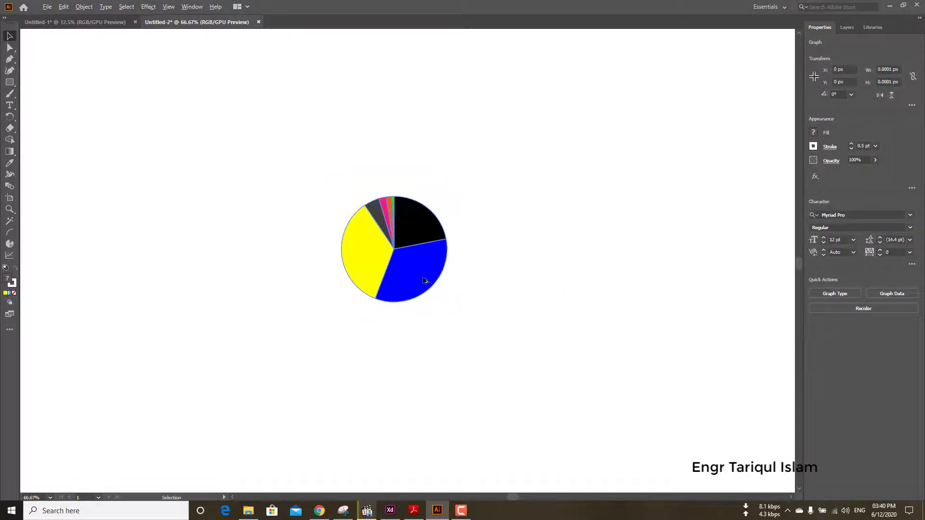
pyautogui.keyDown('alt'); pyautogui.scroll(1, 423, 279); pyautogui.keyUp('alt')
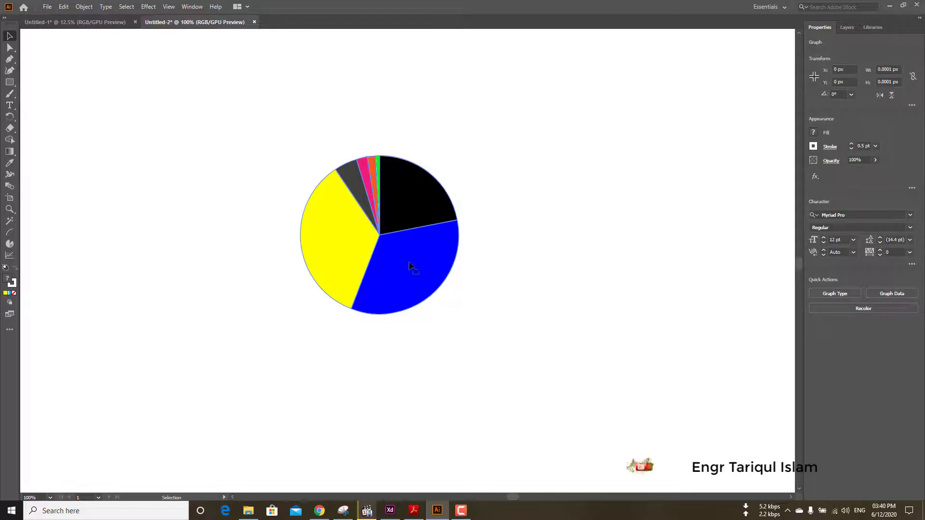
pyautogui.moveTo(409, 265); pyautogui.dragTo(337, 248)
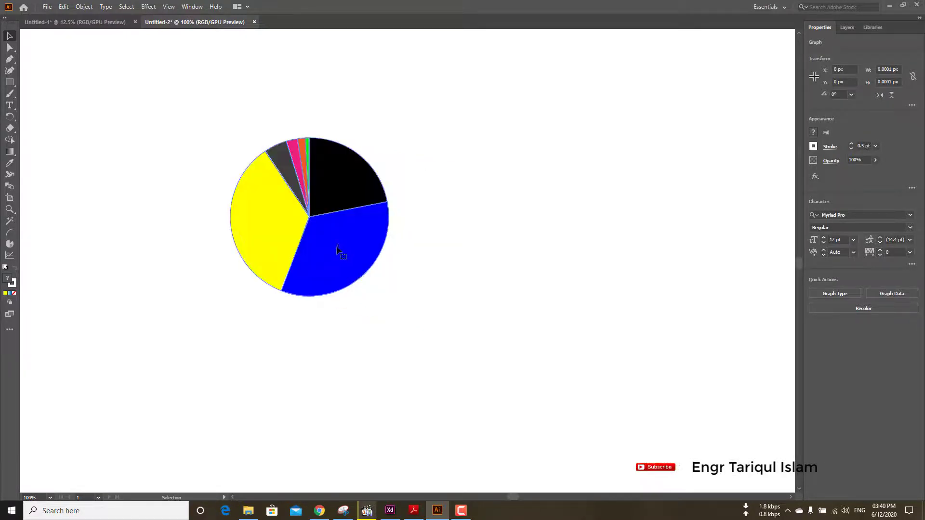
pyautogui.hotkey('ctrl', 'z')
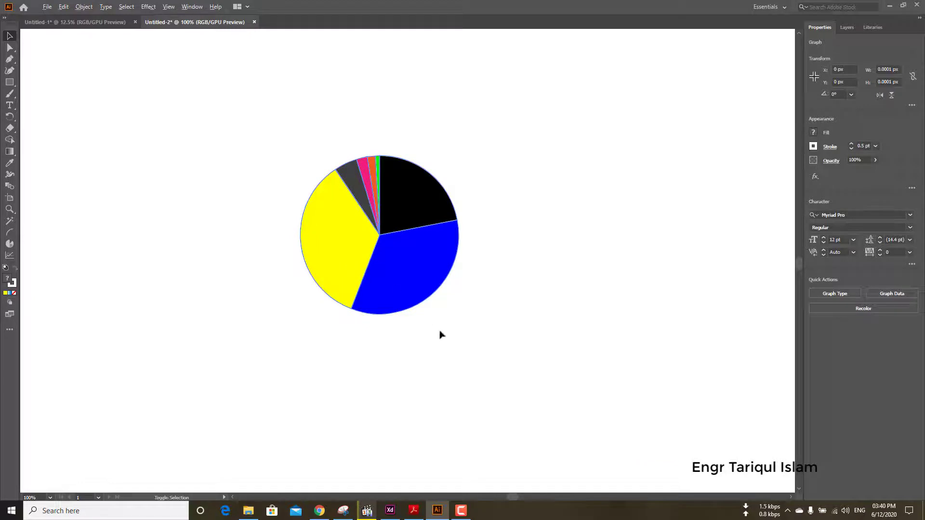
pyautogui.click(427, 306)
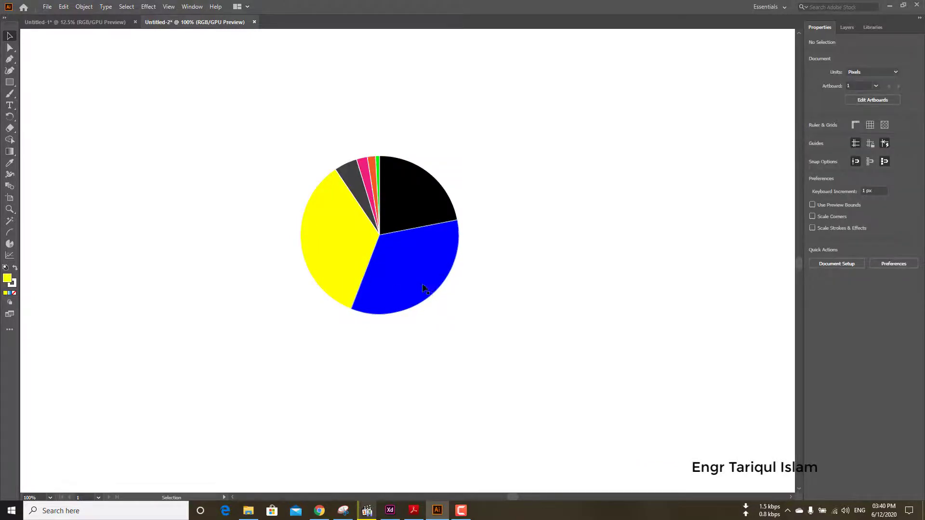
pyautogui.keyDown('alt'); pyautogui.moveTo(437, 299); pyautogui.dragTo(453, 313); pyautogui.keyUp('alt')
pyautogui.hotkey('ctrl', 'z')
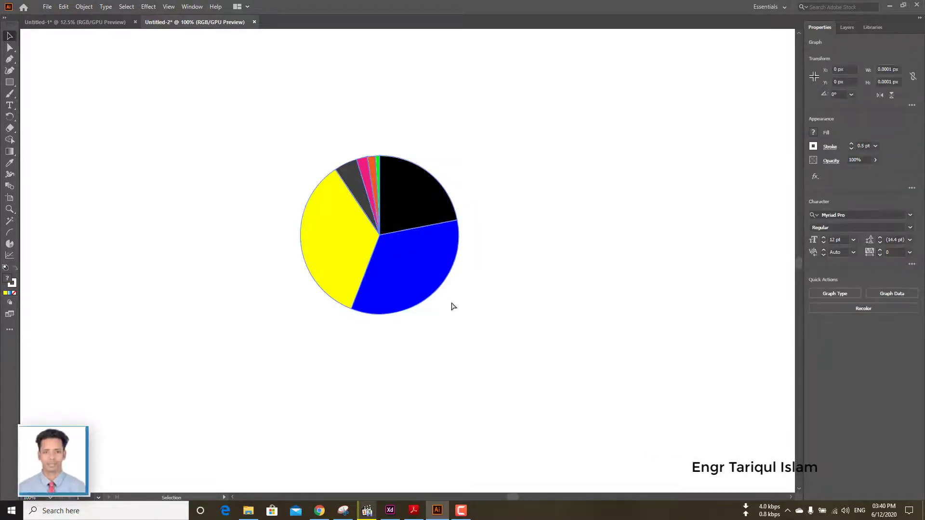
pyautogui.click(595, 220)
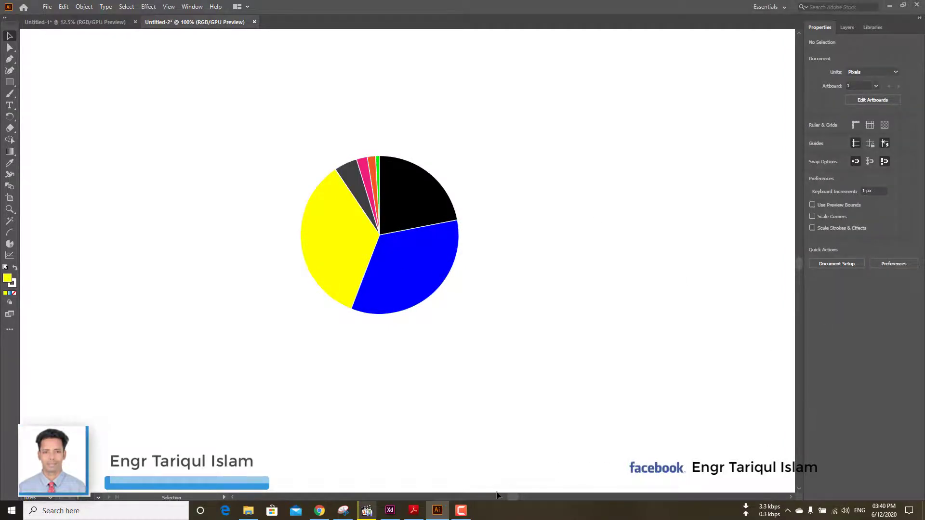
pyautogui.click(463, 511)
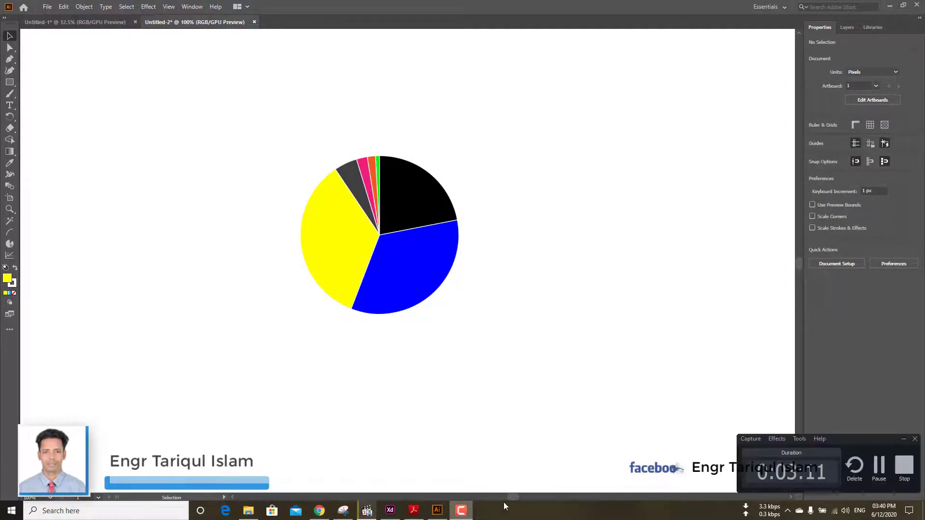
pyautogui.click(871, 470)
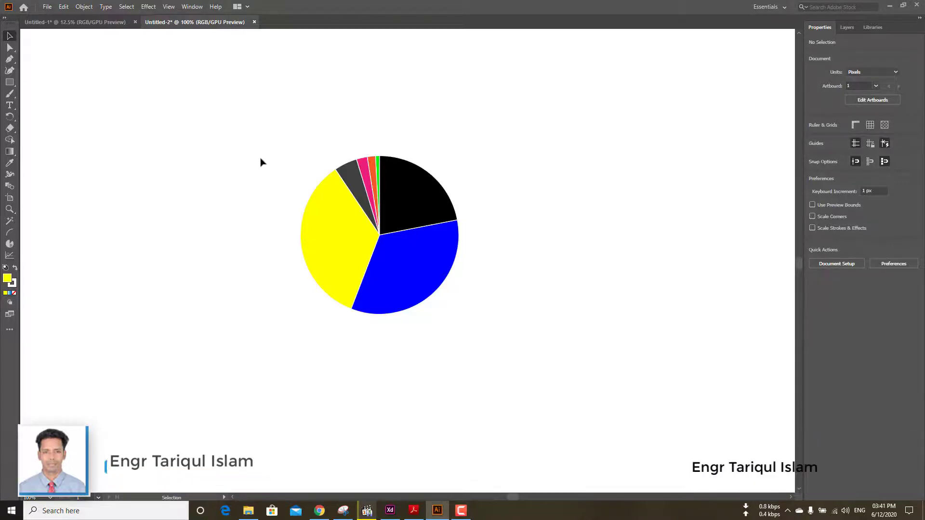
pyautogui.moveTo(239, 135); pyautogui.dragTo(496, 343)
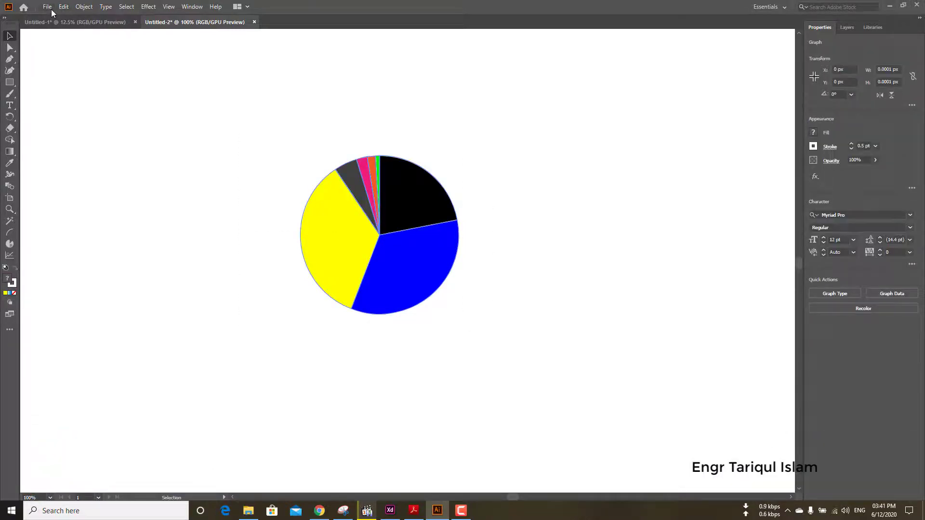
pyautogui.click(307, 163)
pyautogui.scroll(3, 315, 180)
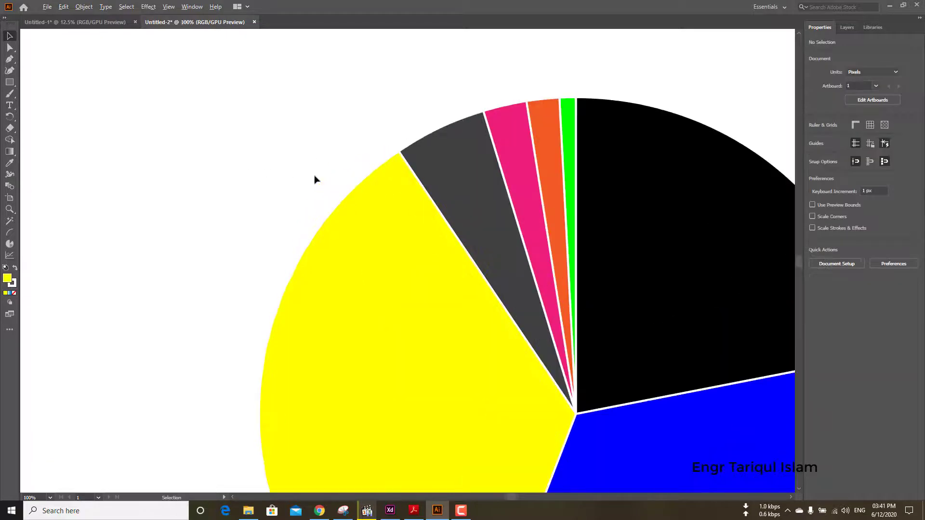
pyautogui.scroll(-3, 318, 181)
pyautogui.scroll(-3, 347, 198)
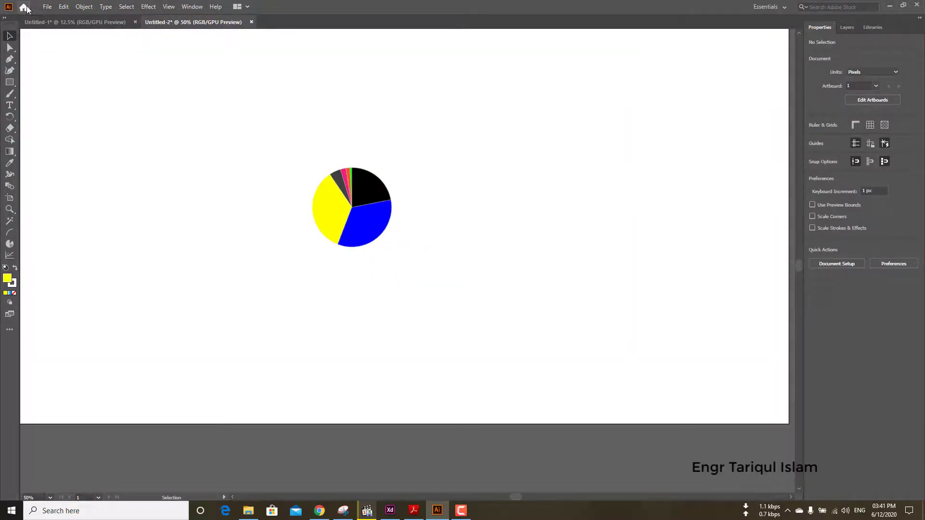
pyautogui.click(47, 6)
pyautogui.moveTo(80, 176)
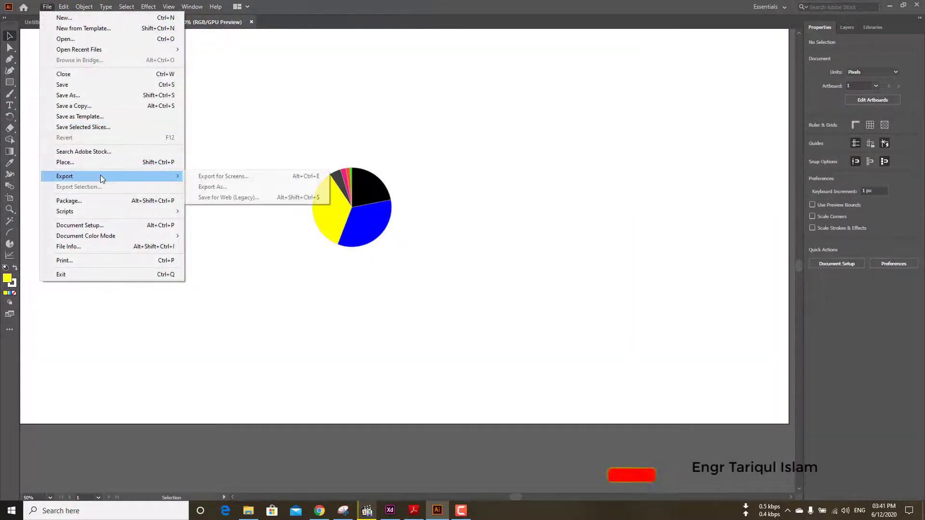
pyautogui.click(226, 186)
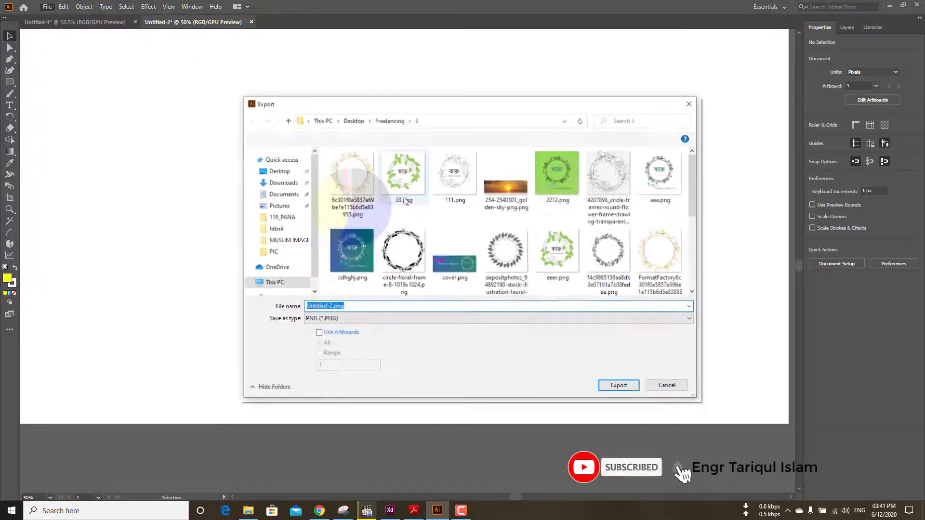
pyautogui.click(369, 319)
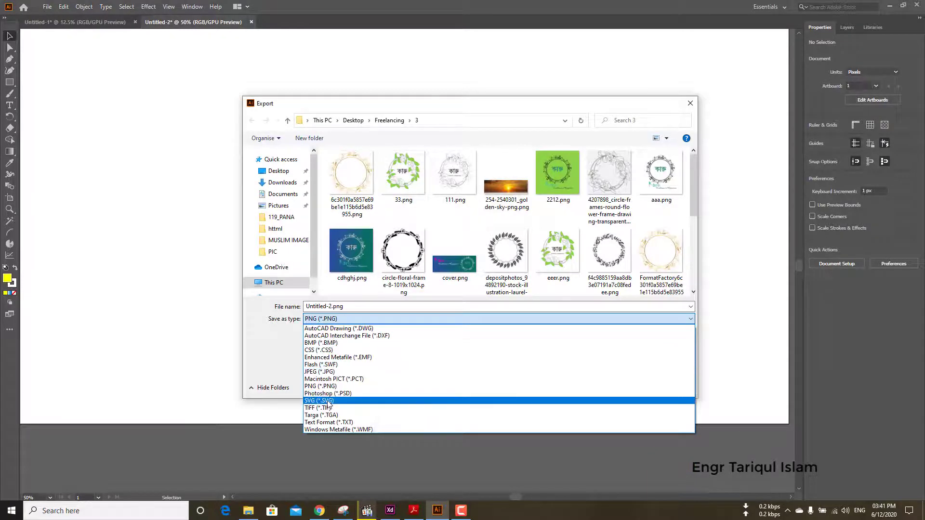
pyautogui.click(336, 386)
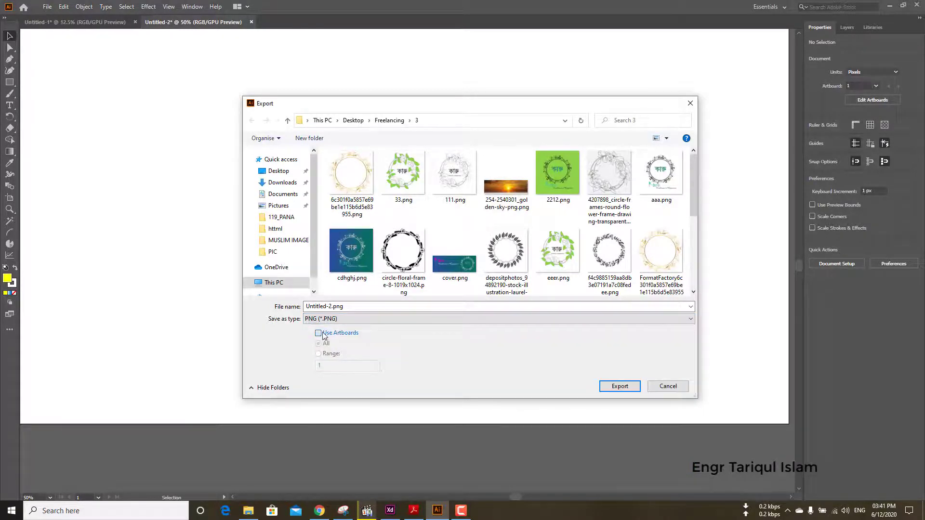
pyautogui.click(327, 356)
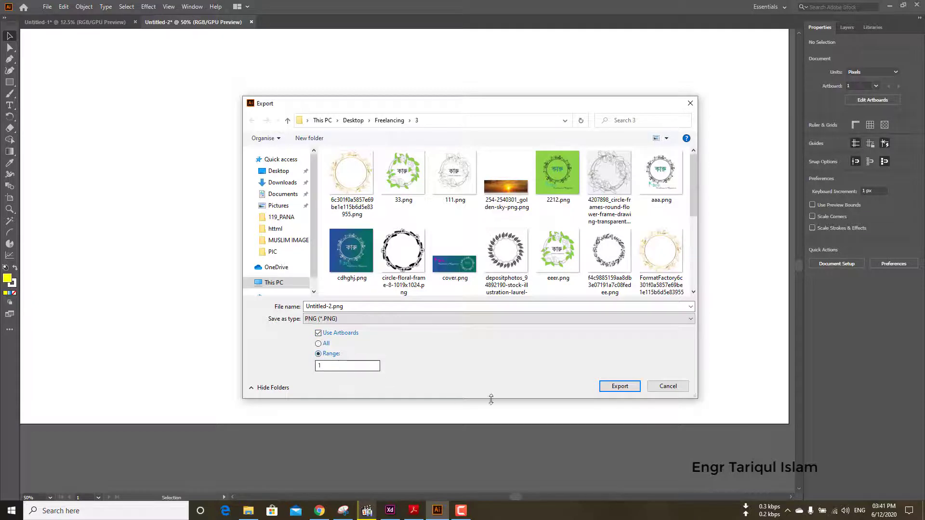
pyautogui.click(620, 386)
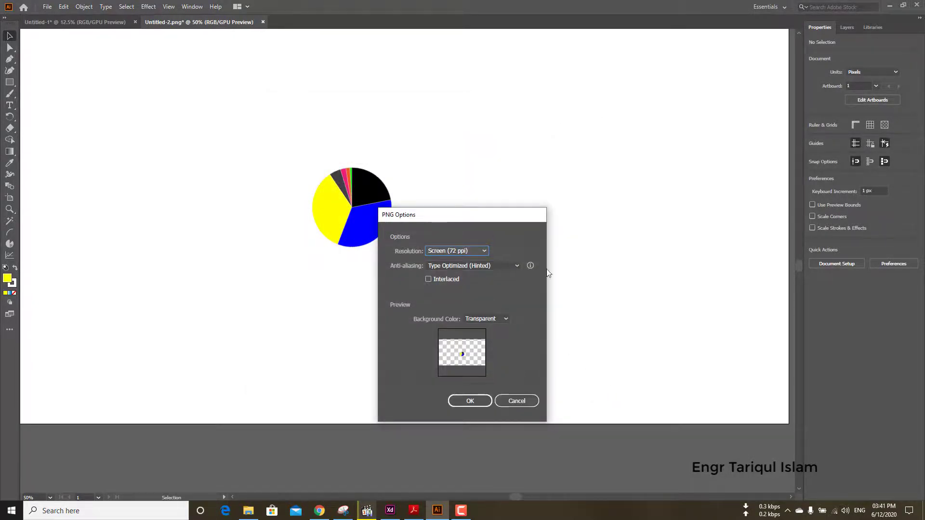
pyautogui.click(518, 401)
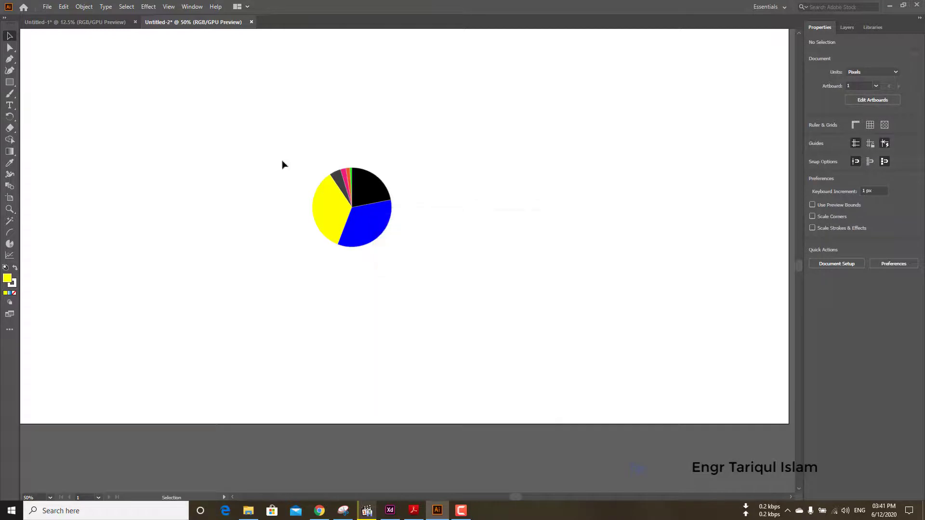
# Open Export As and cancel the PNG Options, then reopen Export As with Untitled-2.png
pyautogui.click(48, 7)
pyautogui.moveTo(108, 177)
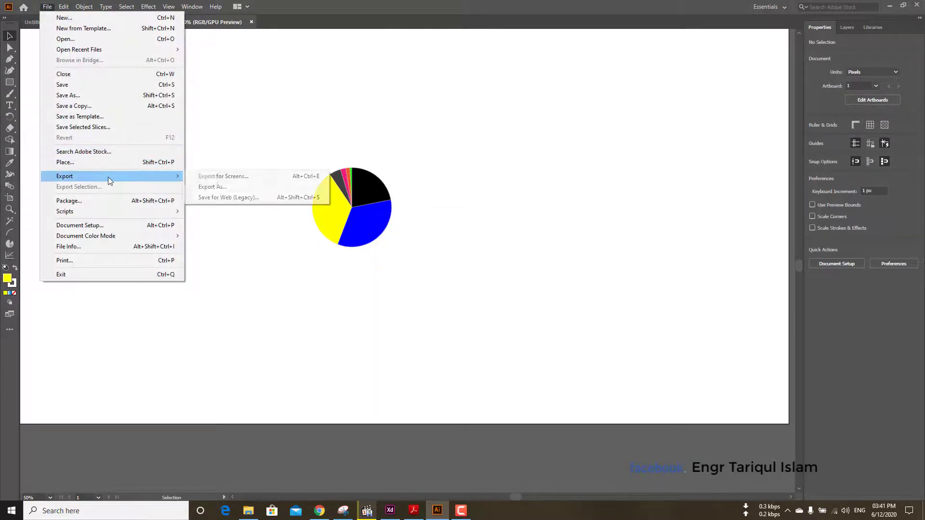
pyautogui.click(248, 187)
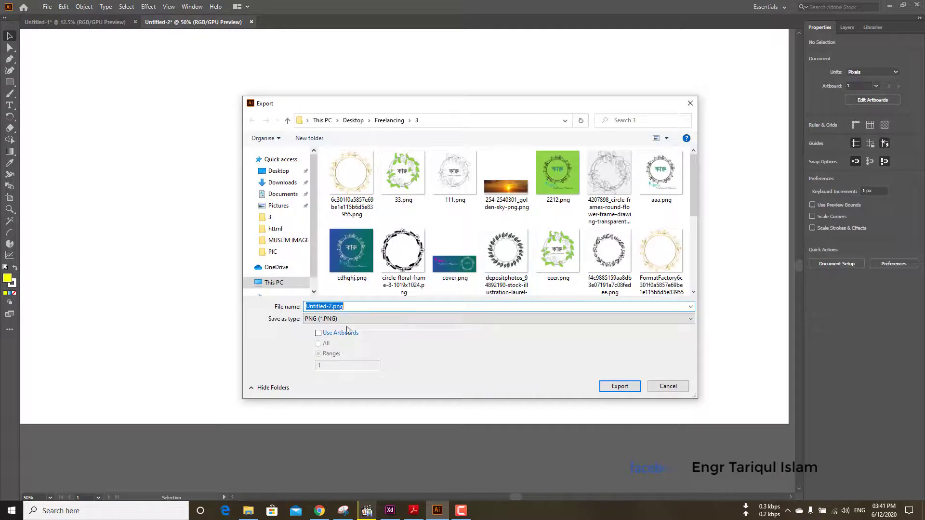
pyautogui.click(626, 387)
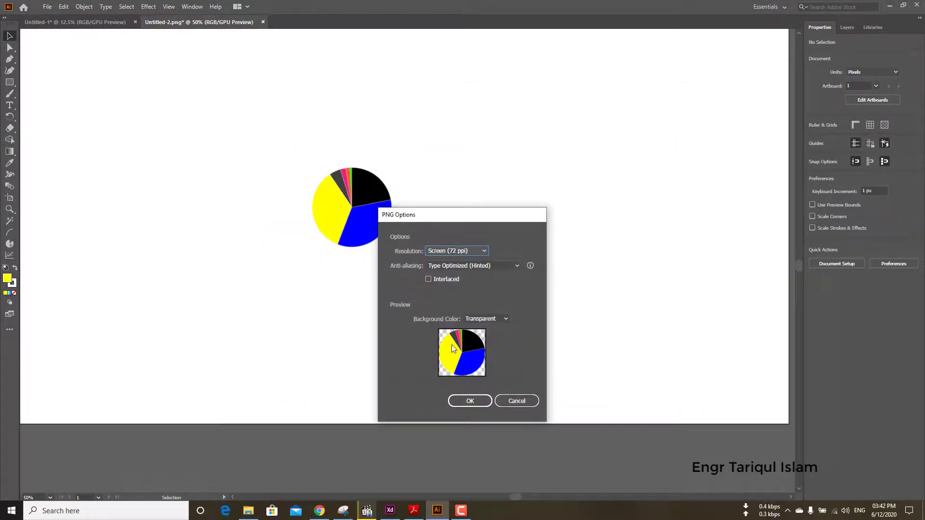
pyautogui.click(517, 402)
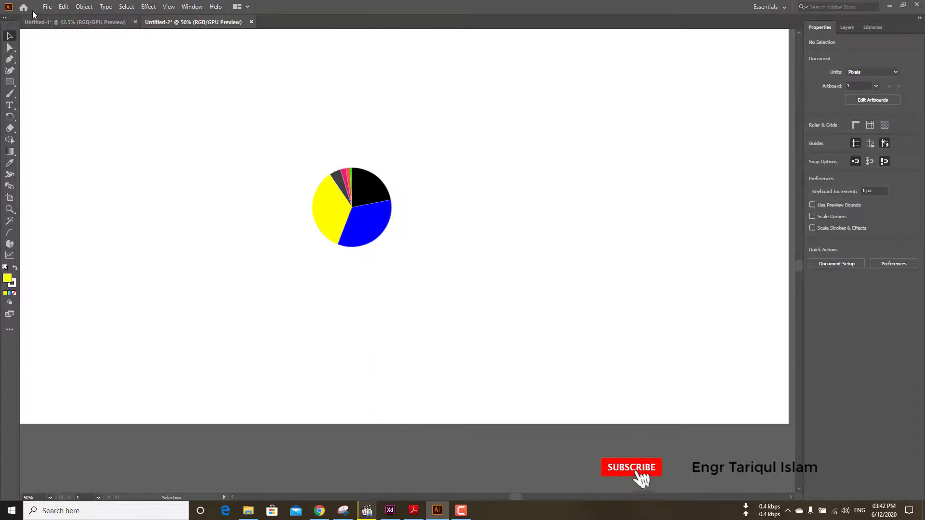
pyautogui.click(47, 7)
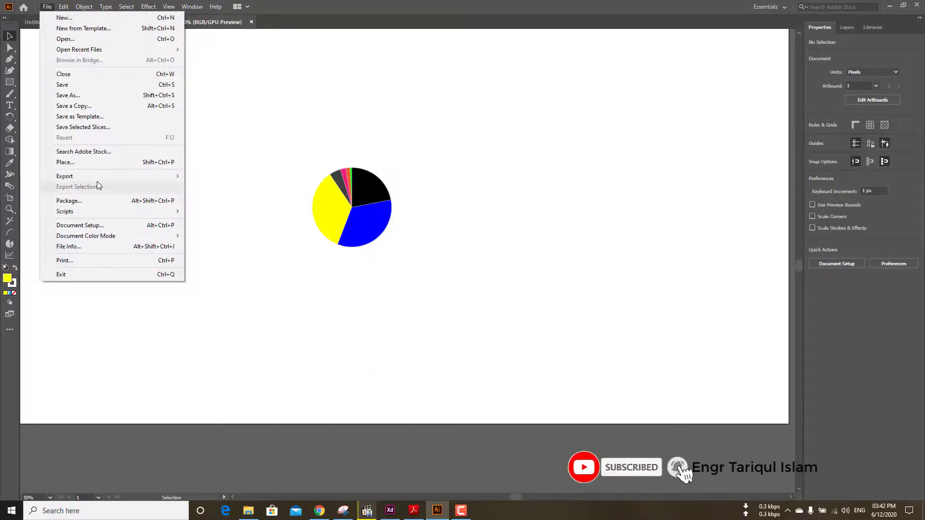
pyautogui.moveTo(64, 176)
pyautogui.click(221, 187)
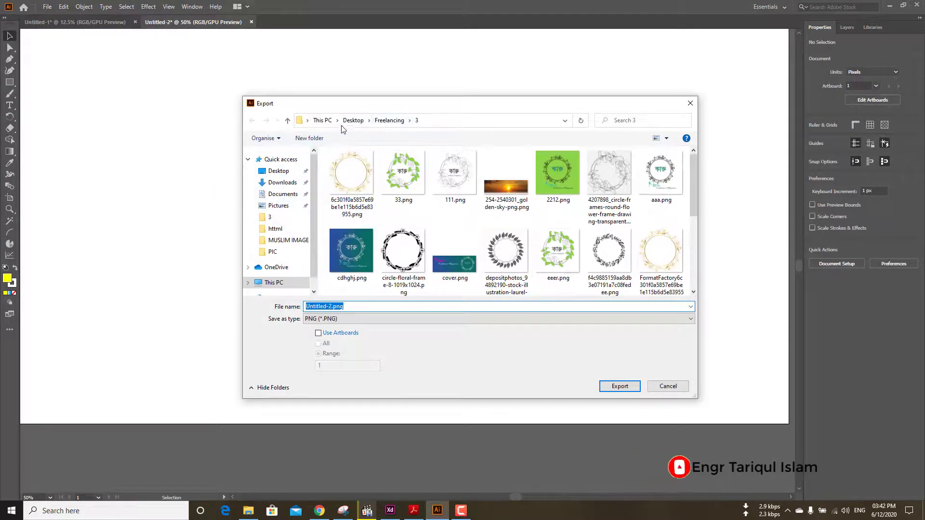
# Target the Desktop > UI Design > Desbord folder with Use Artboards (range 1), then export
pyautogui.click(390, 120)
pyautogui.click(354, 120)
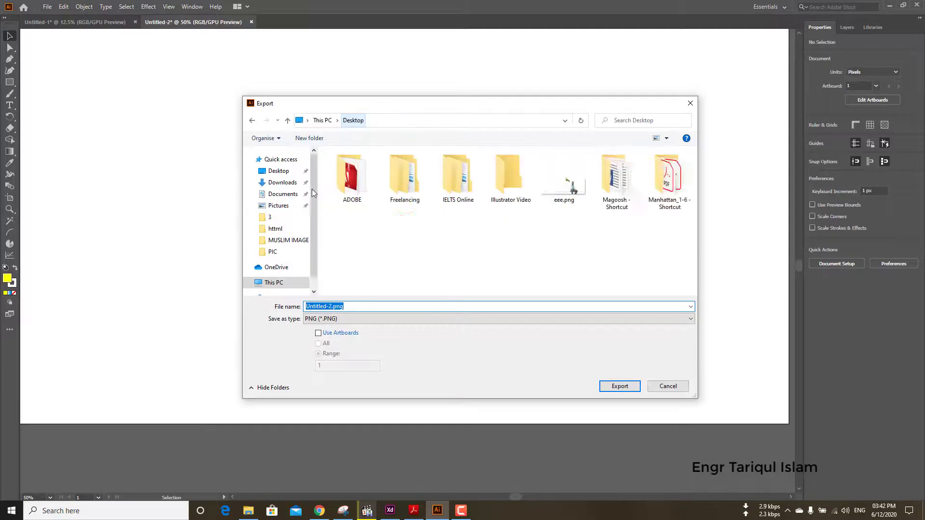
pyautogui.click(270, 217)
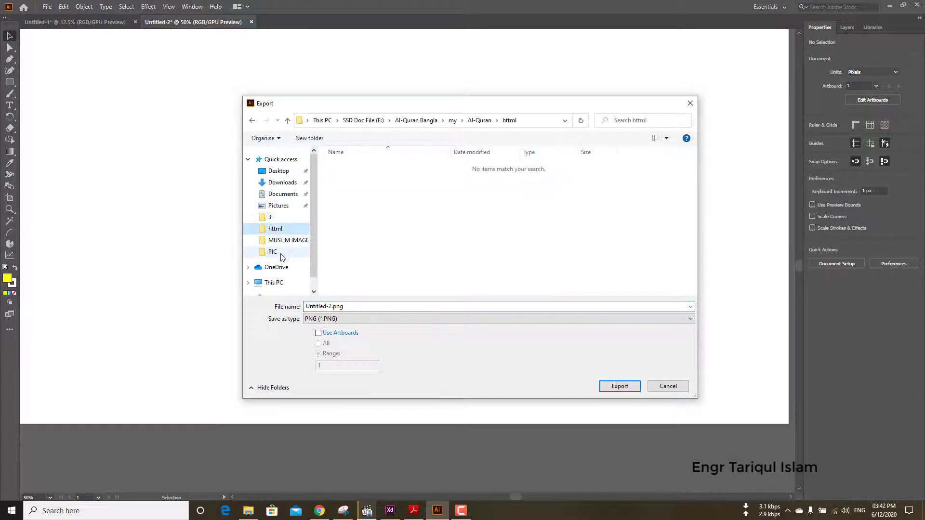
pyautogui.click(273, 252)
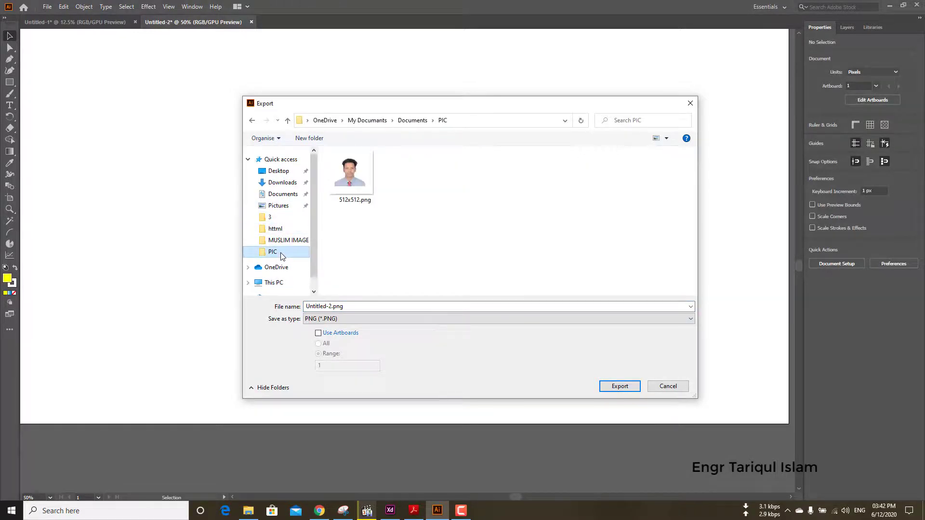
pyautogui.click(284, 171)
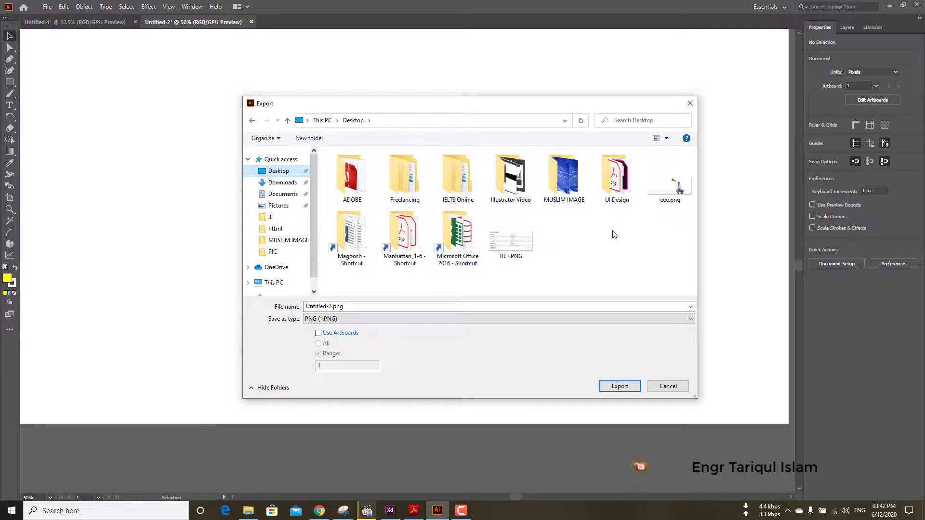
pyautogui.doubleClick(618, 193)
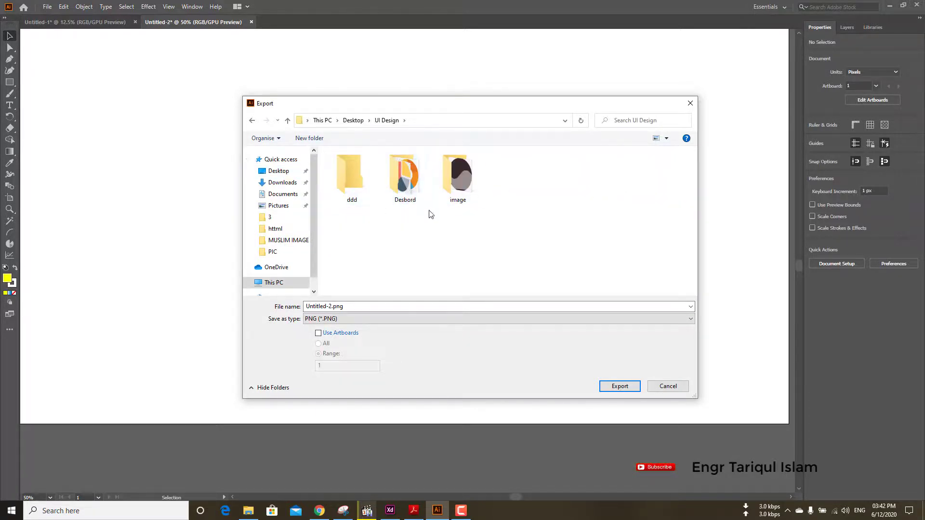
pyautogui.doubleClick(411, 182)
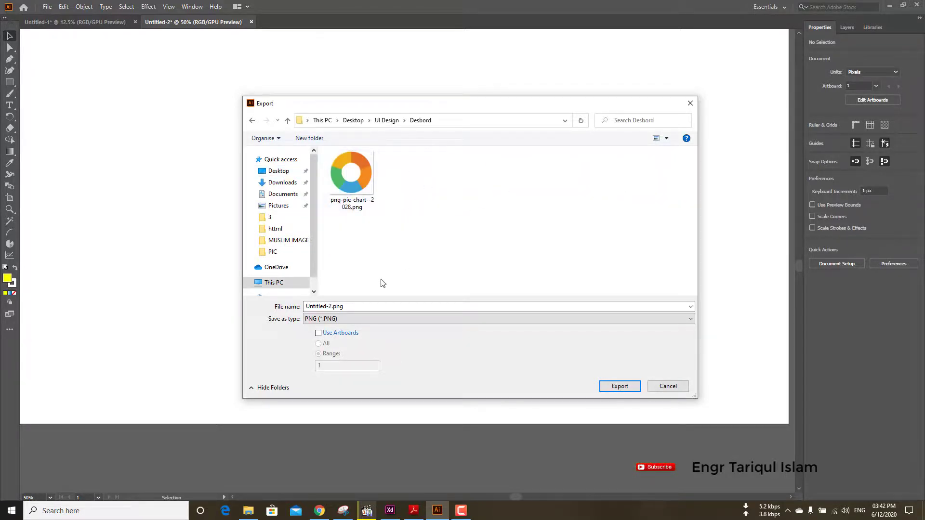
pyautogui.doubleClick(314, 306)
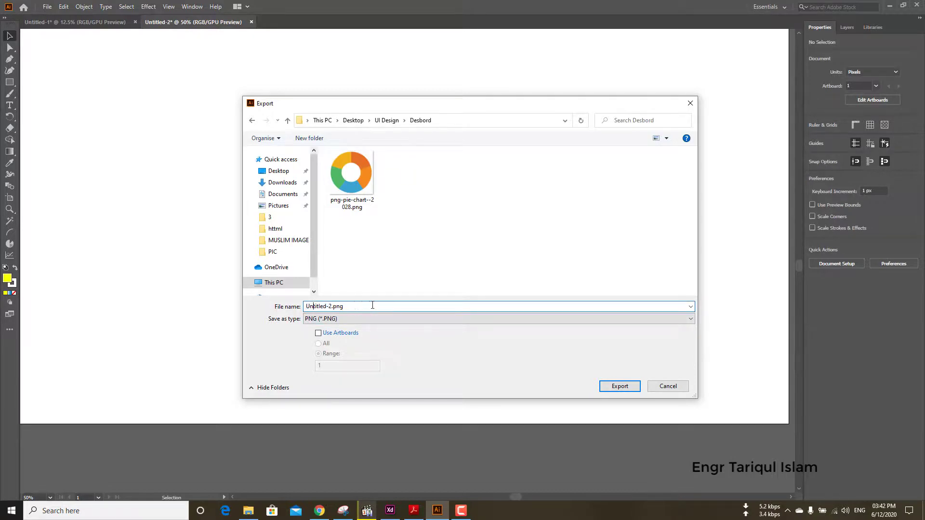
pyautogui.click(318, 334)
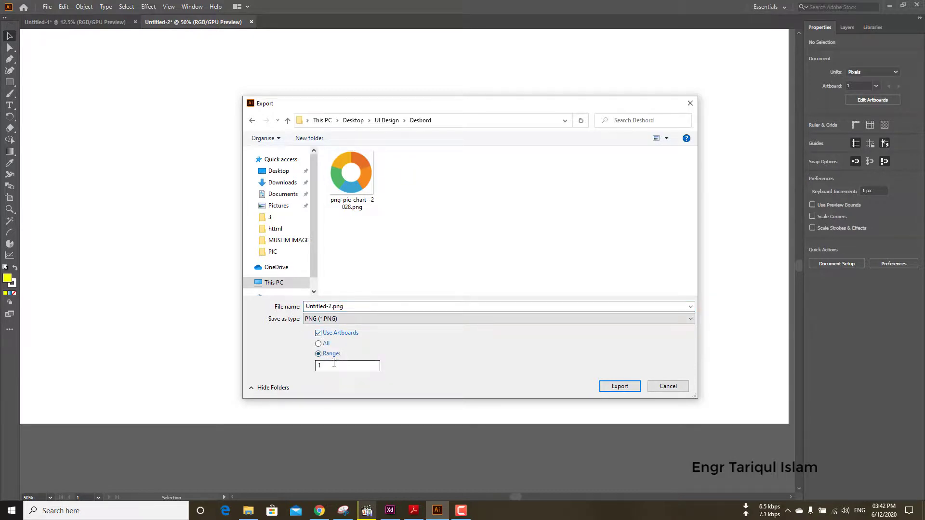
pyautogui.click(620, 386)
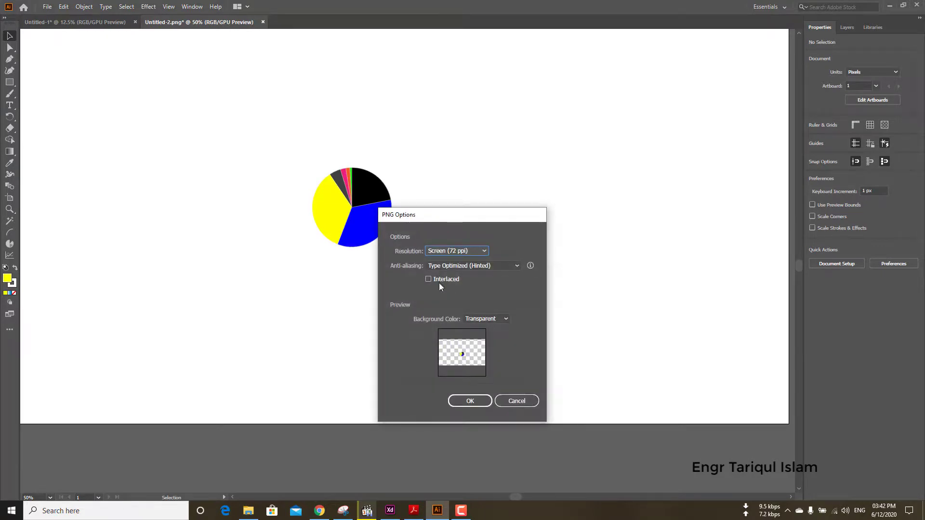
# Preview White and Black backgrounds, export the PNG with a Transparent background, then minimize Illustrator
pyautogui.click(494, 320)
pyautogui.click(485, 343)
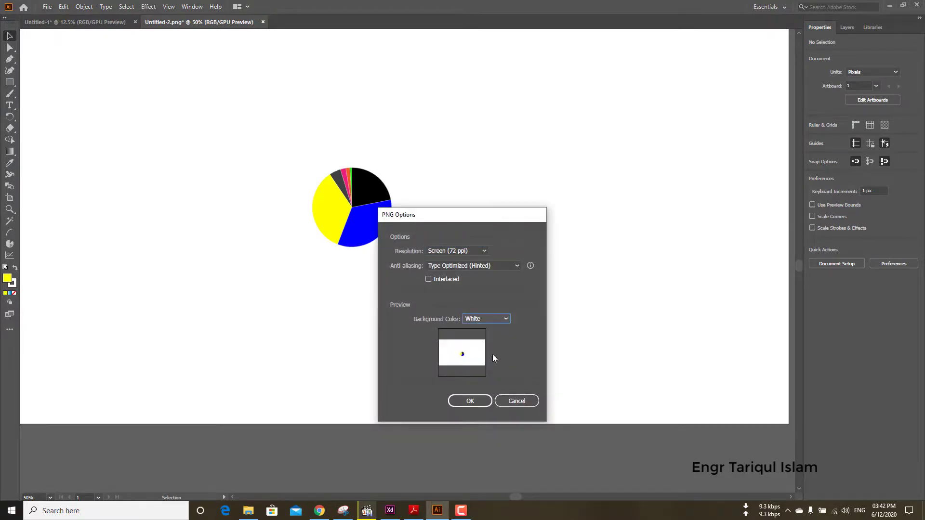
pyautogui.click(504, 320)
pyautogui.click(493, 351)
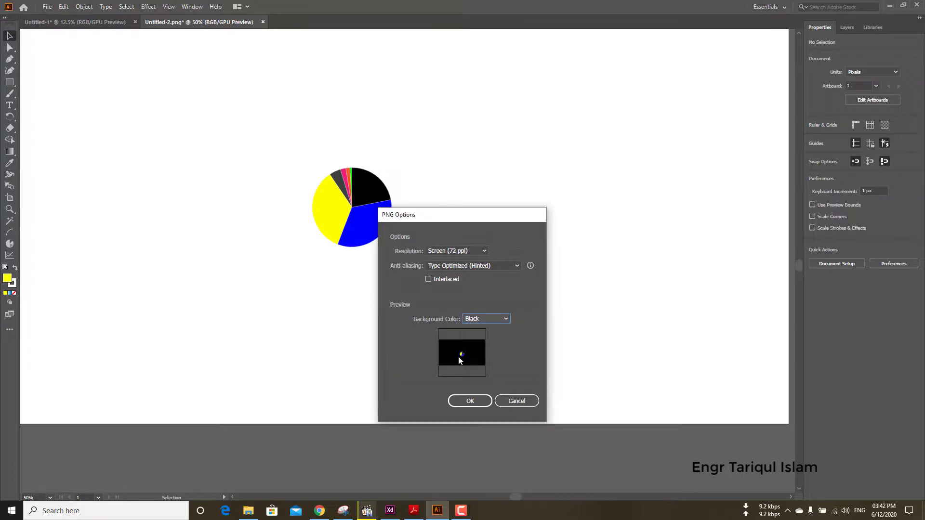
pyautogui.click(504, 319)
pyautogui.click(486, 333)
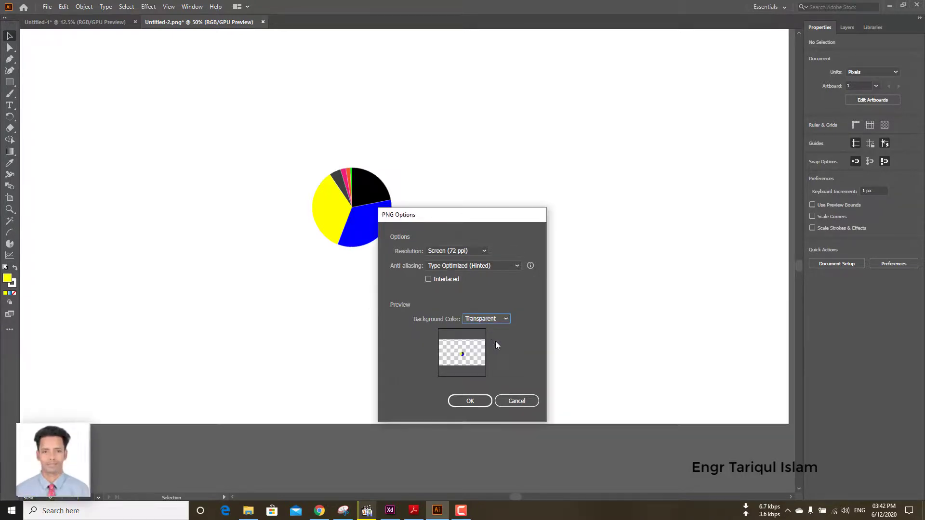
pyautogui.click(479, 400)
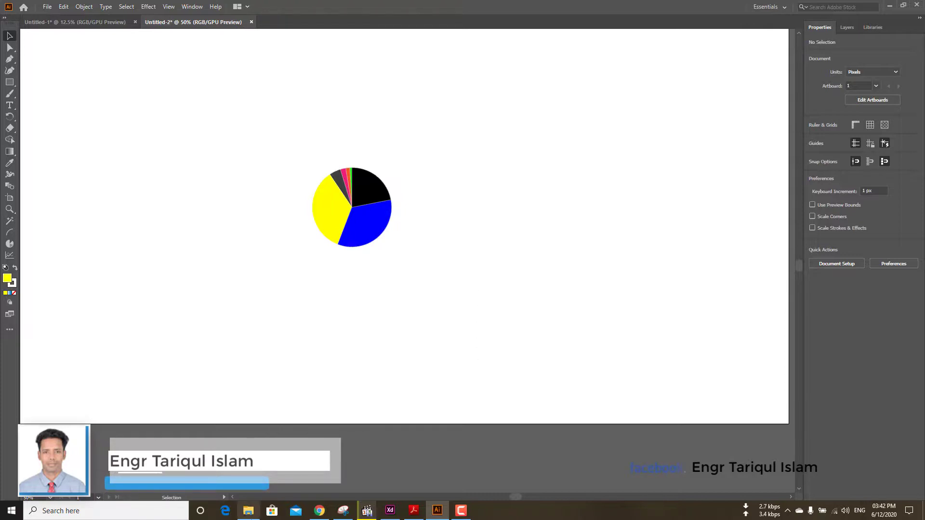
pyautogui.click(246, 513)
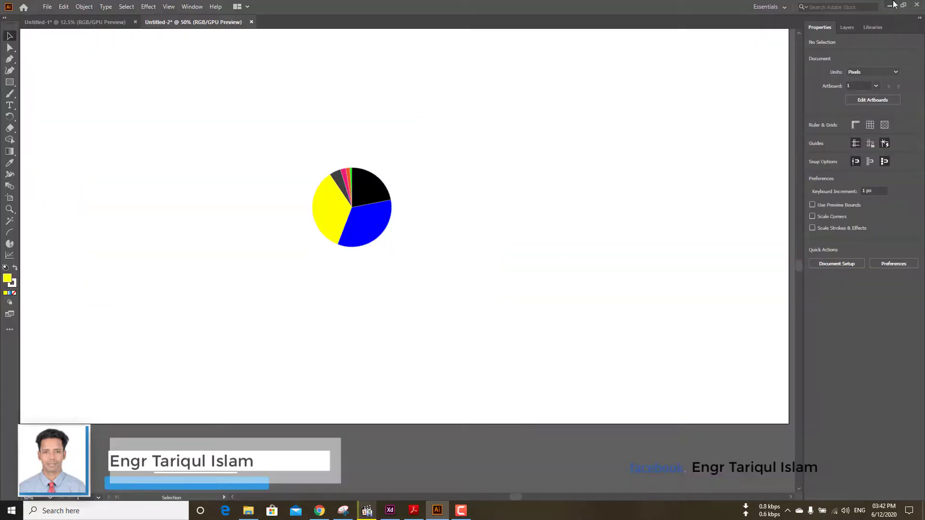
# From the desktop, browse UI Design > Desbord and open the exported Untitled-2-01.png
pyautogui.click(886, 6)
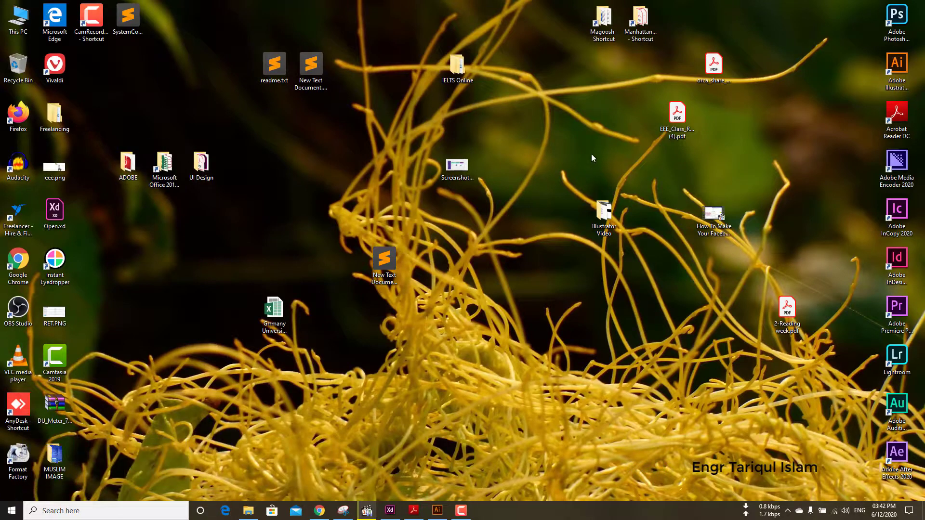
pyautogui.click(456, 65)
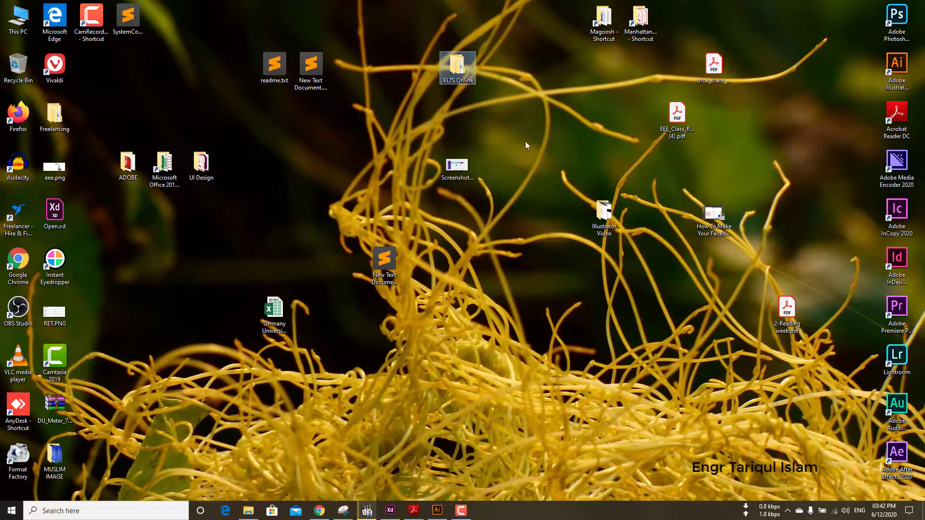
pyautogui.press('u')
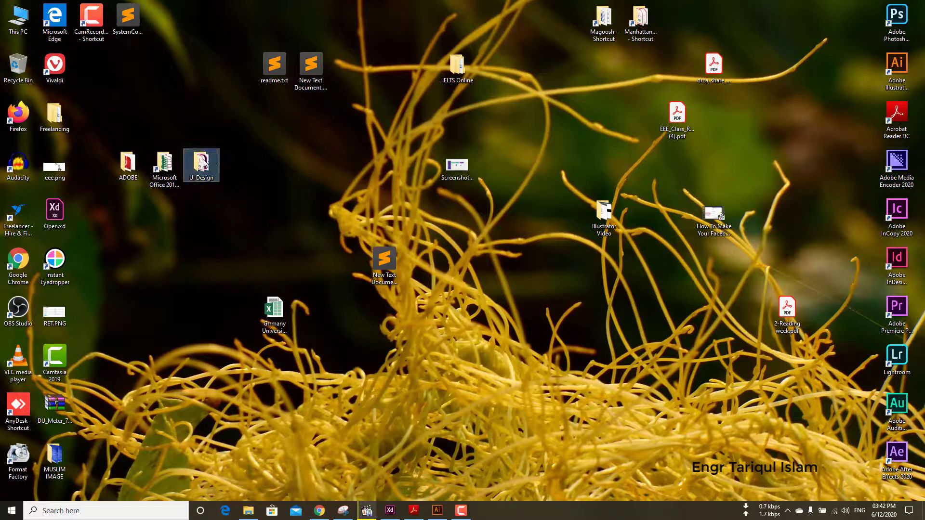
pyautogui.doubleClick(202, 164)
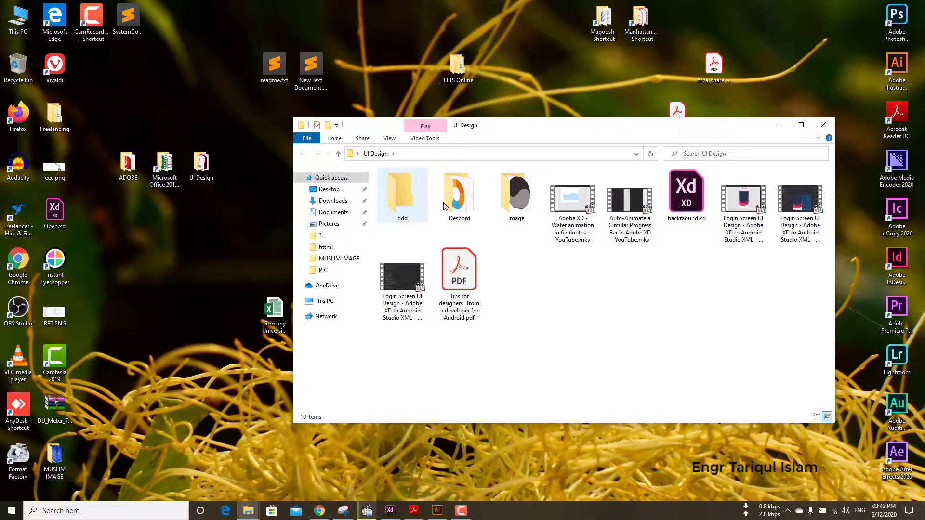
pyautogui.doubleClick(444, 207)
pyautogui.click(519, 204)
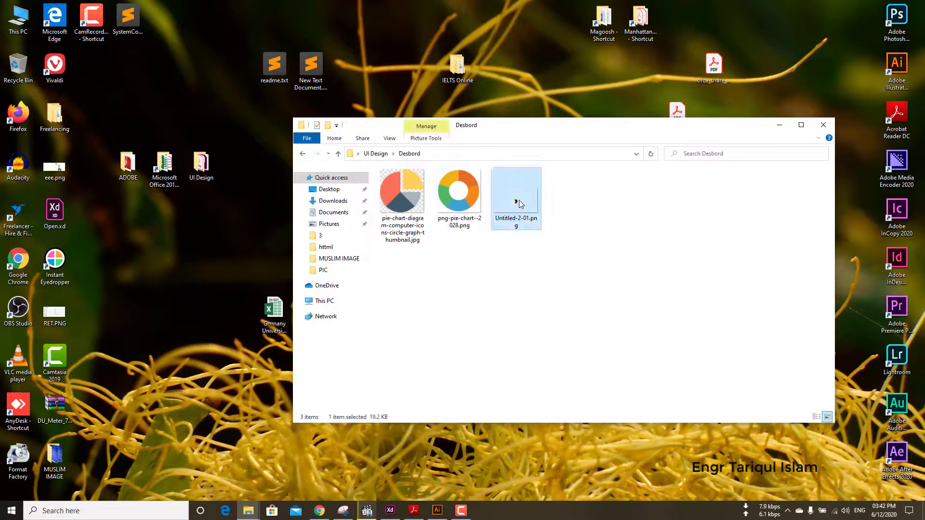
pyautogui.doubleClick(519, 204)
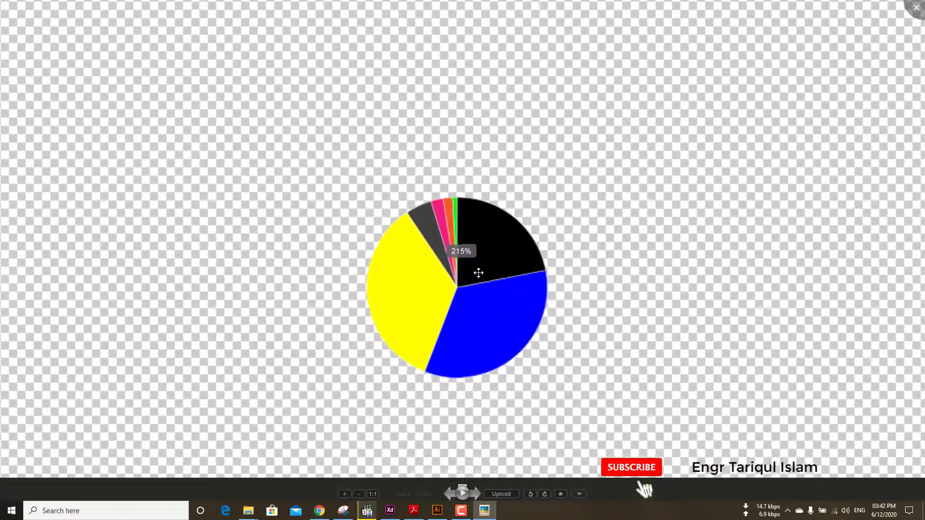
# Zoom in and out on the pie PNG to check its transparent background, then close the viewer
pyautogui.scroll(2, 479, 273)
pyautogui.scroll(2, 476, 346)
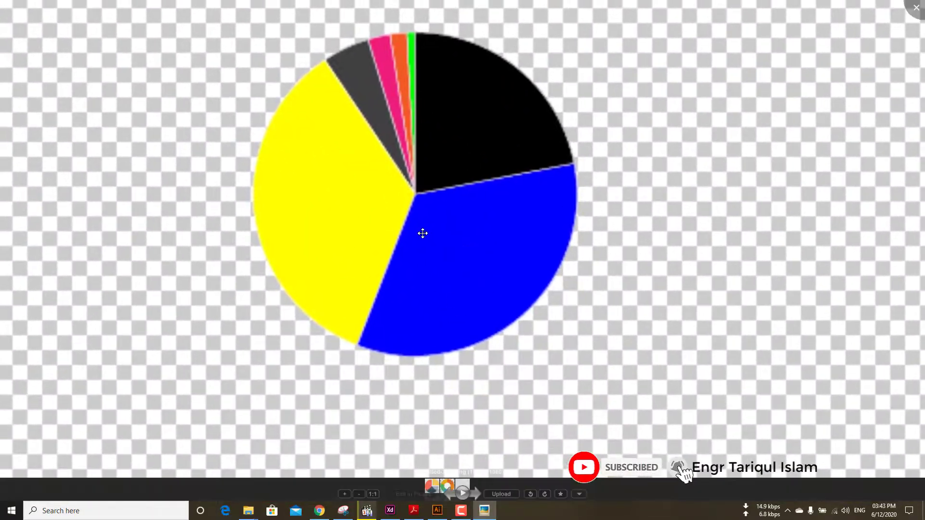
pyautogui.scroll(-2, 457, 252)
pyautogui.scroll(-2, 459, 261)
pyautogui.scroll(-1, 463, 269)
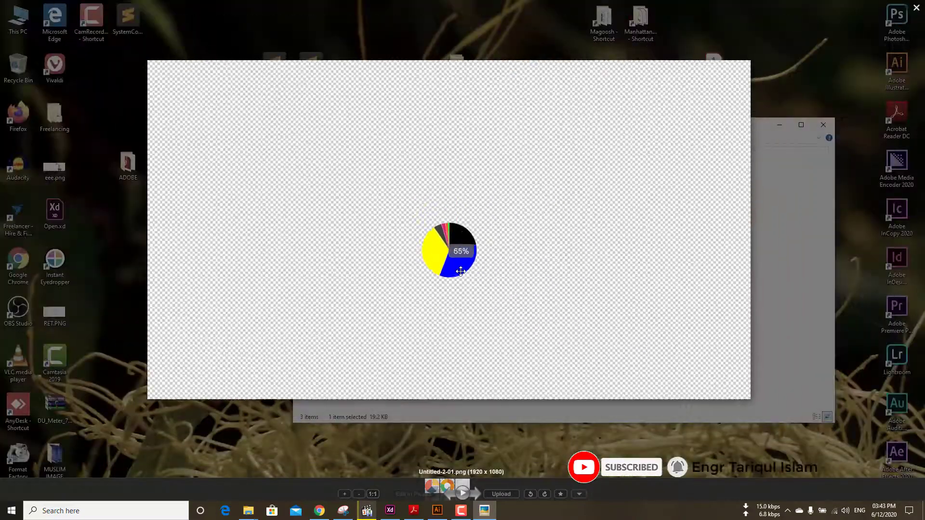
pyautogui.scroll(1, 464, 272)
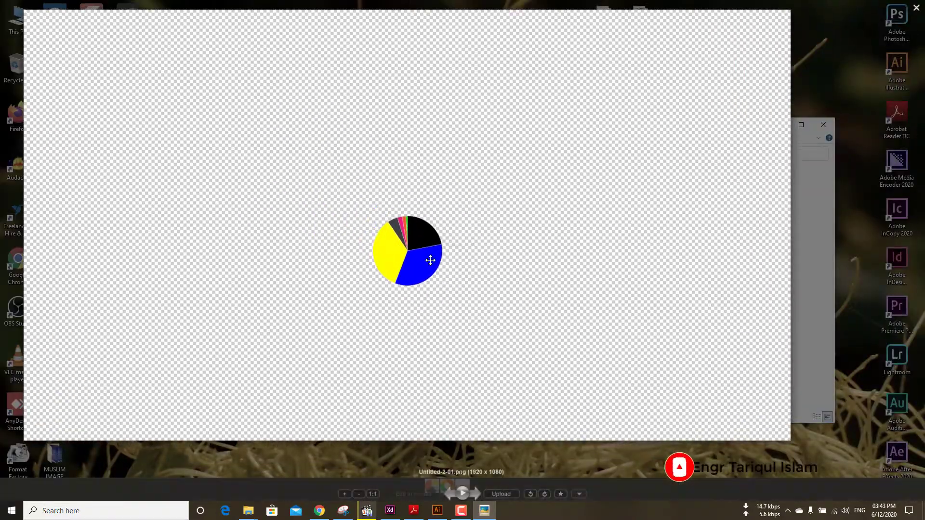
pyautogui.click(916, 8)
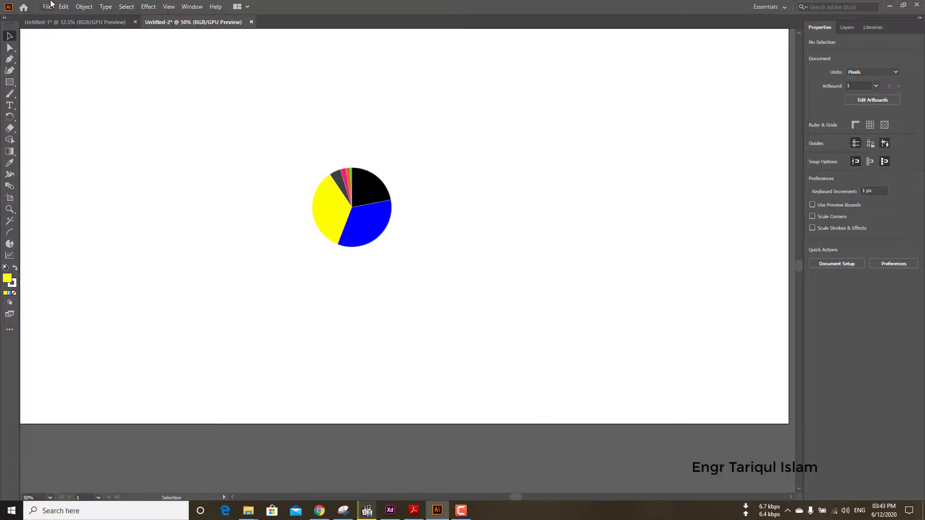
# Export the pie as Untitled-2.png without artboards, keeping a transparent background
pyautogui.click(47, 6)
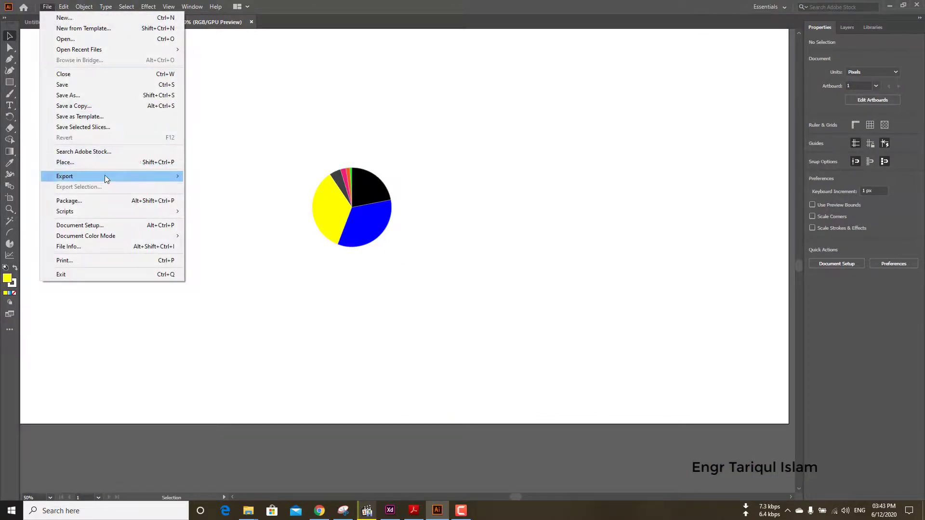
pyautogui.moveTo(108, 176)
pyautogui.click(212, 187)
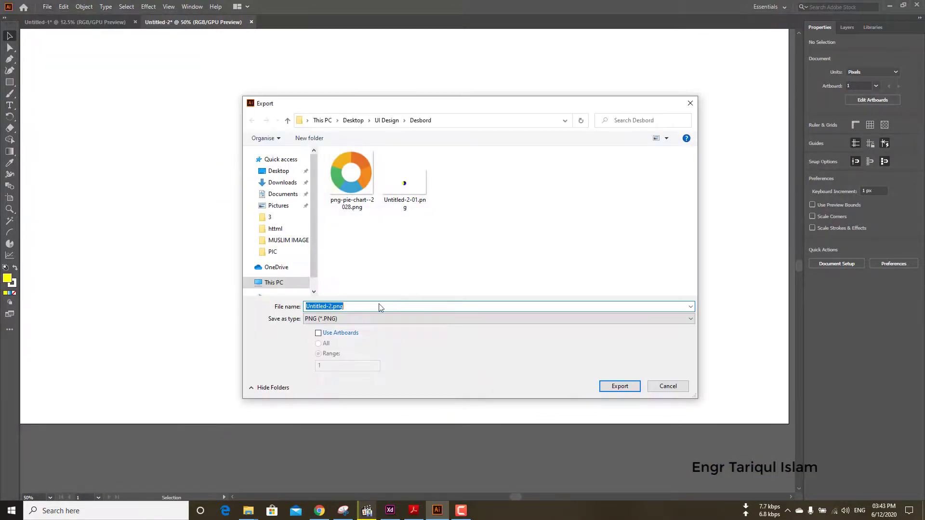
pyautogui.click(613, 389)
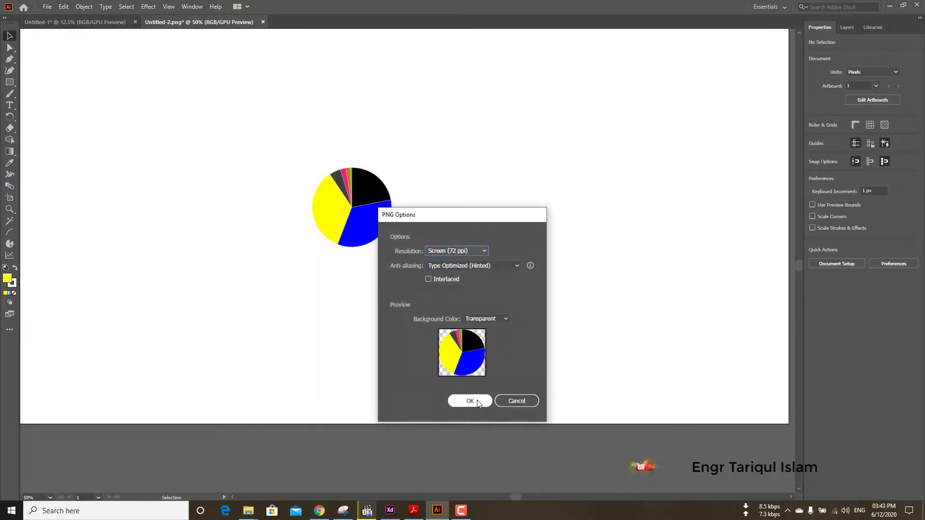
pyautogui.click(470, 402)
pyautogui.moveTo(248, 511)
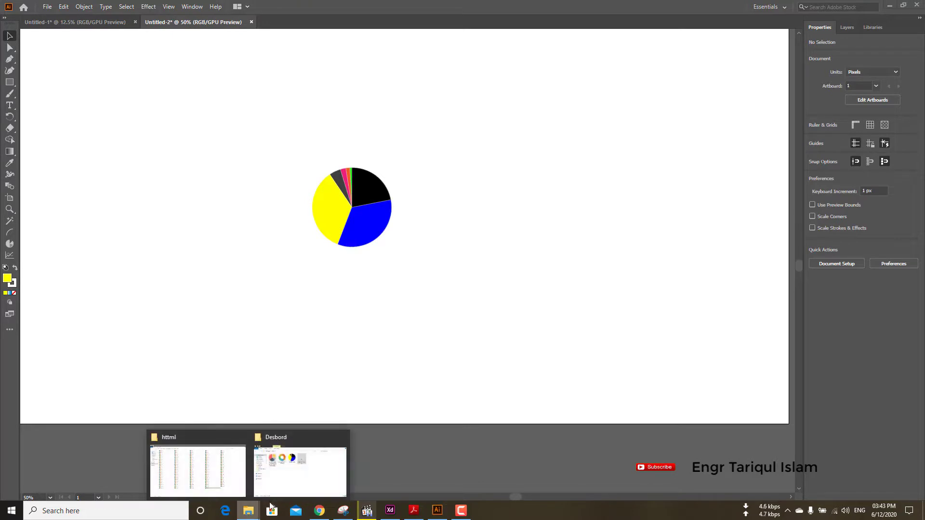
# Preview the new Untitled-2.png from the Desbord folder, confirming it's cropped tightly to the pie
pyautogui.click(303, 469)
pyautogui.doubleClick(530, 203)
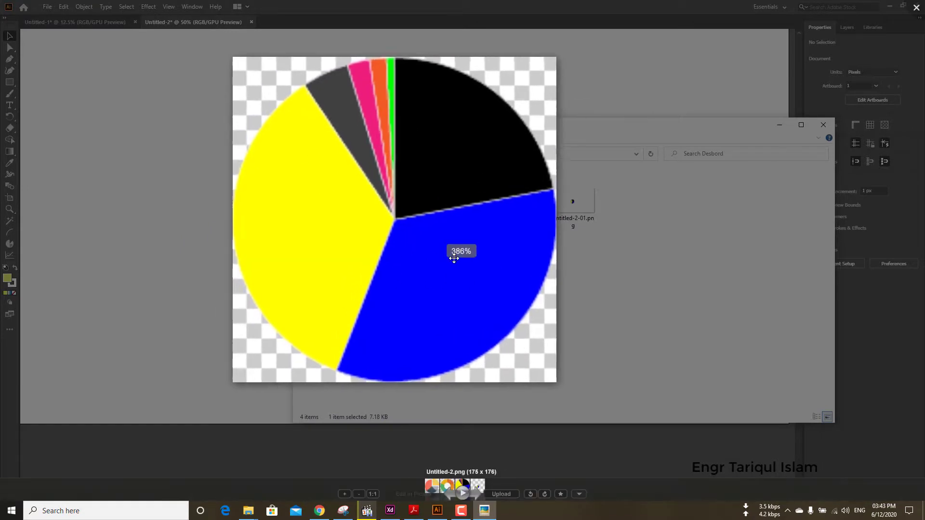
pyautogui.press('Escape')
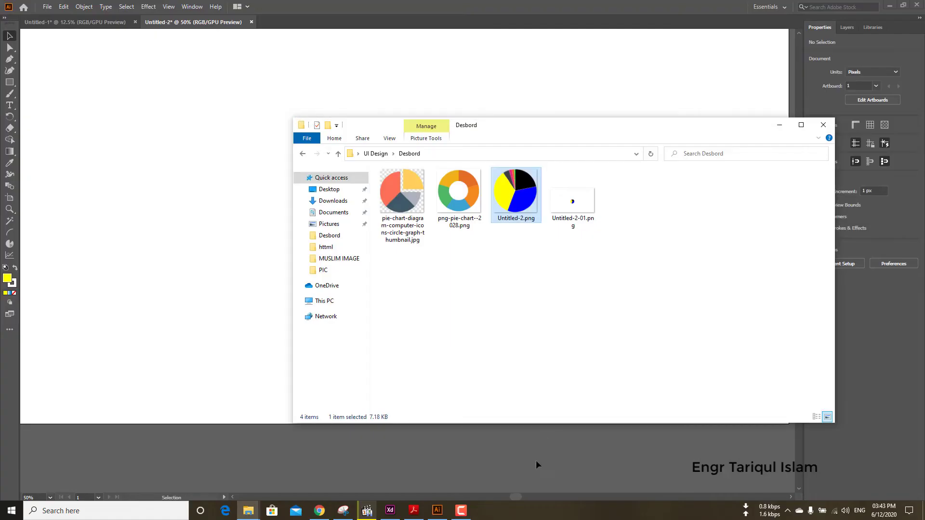